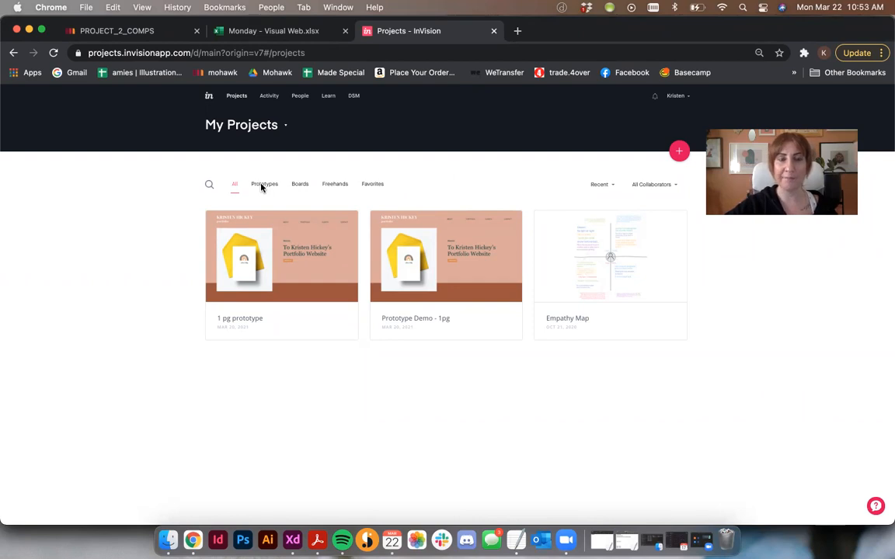
# - Look through the Prototypes, Boards, Freehands and Favorites project filters and return to the full project list
pyautogui.click(262, 187)
pyautogui.click(302, 187)
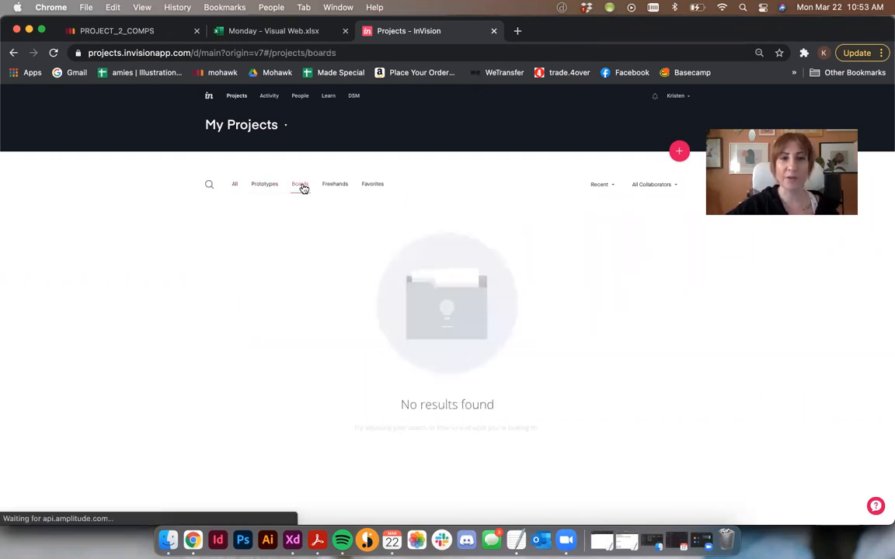
pyautogui.click(335, 188)
pyautogui.click(359, 189)
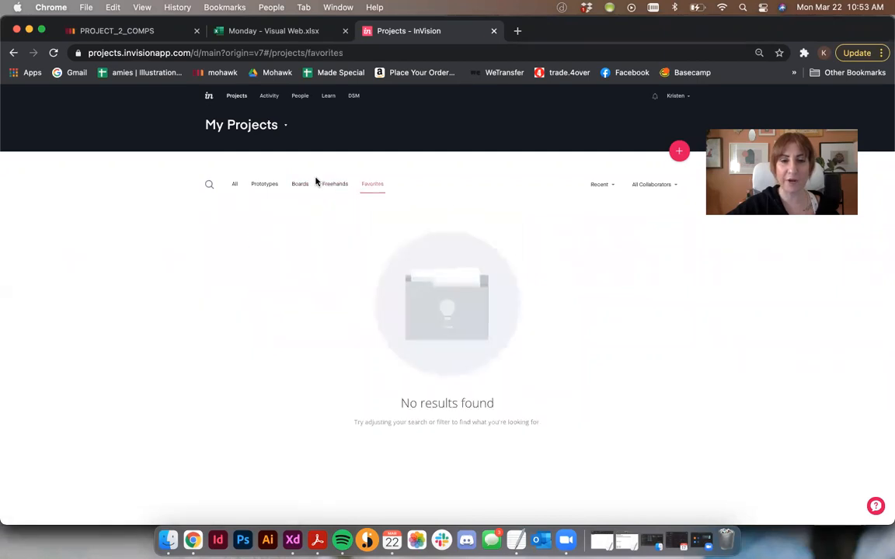
pyautogui.click(235, 187)
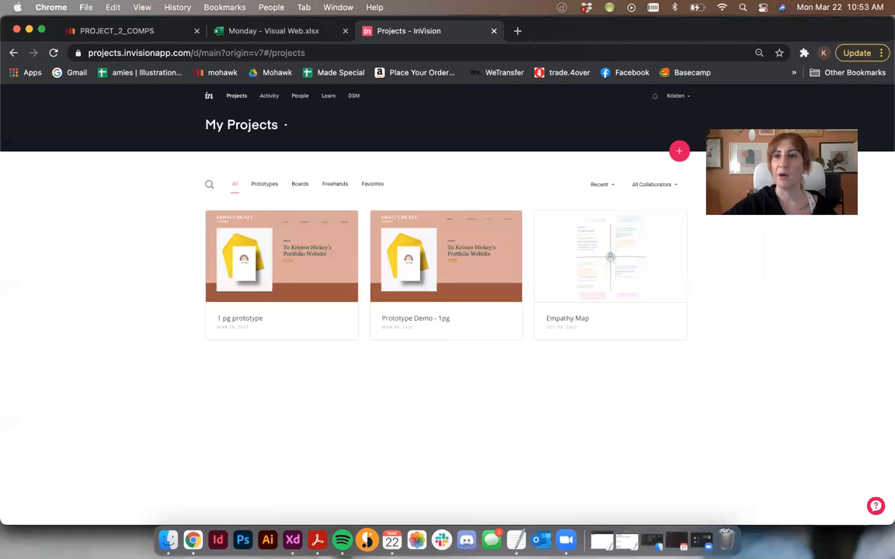
# - Create a new Desktop prototype named with the owner's first name followed by "Portfolio Demo"
pyautogui.click(678, 152)
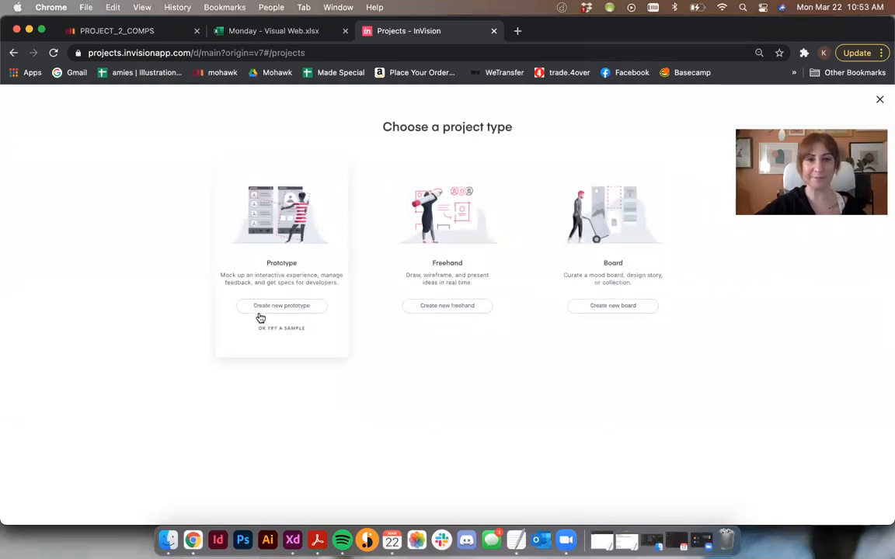
pyautogui.click(284, 308)
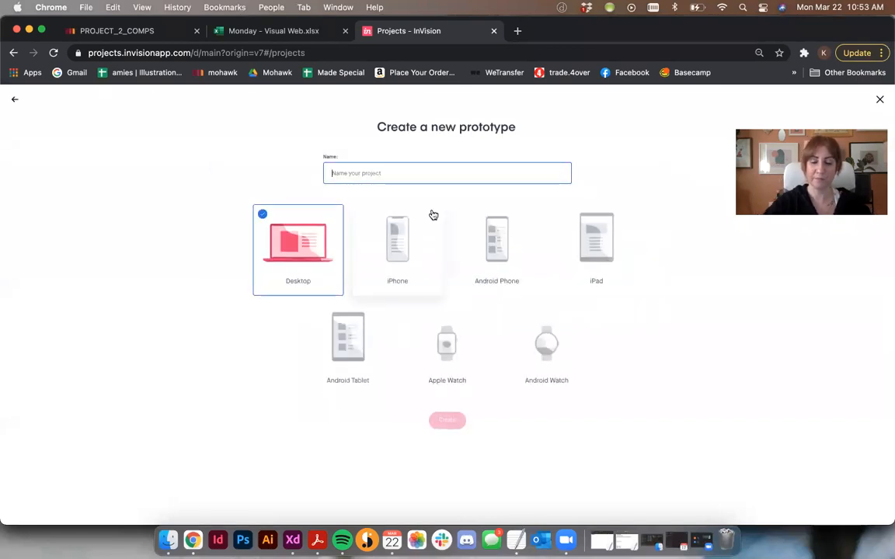
pyautogui.write('Kristen Portfolio Demo')
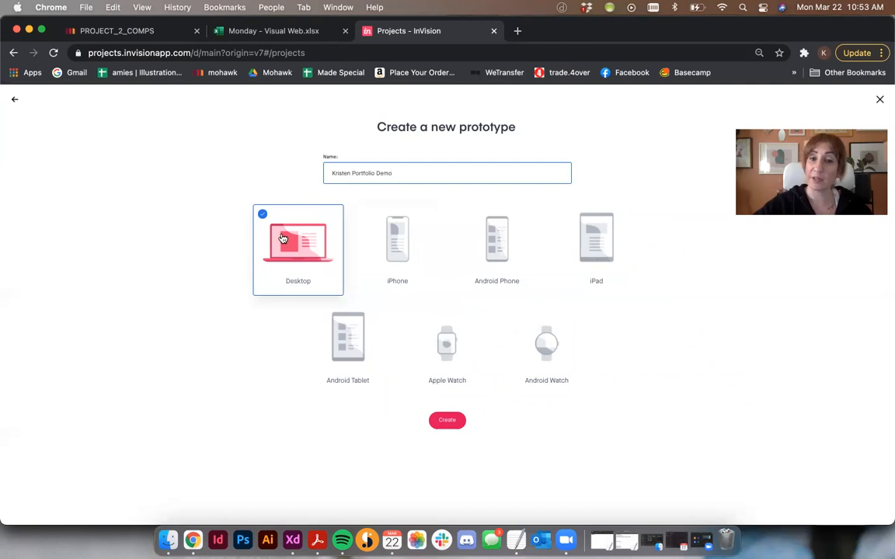
pyautogui.click(447, 423)
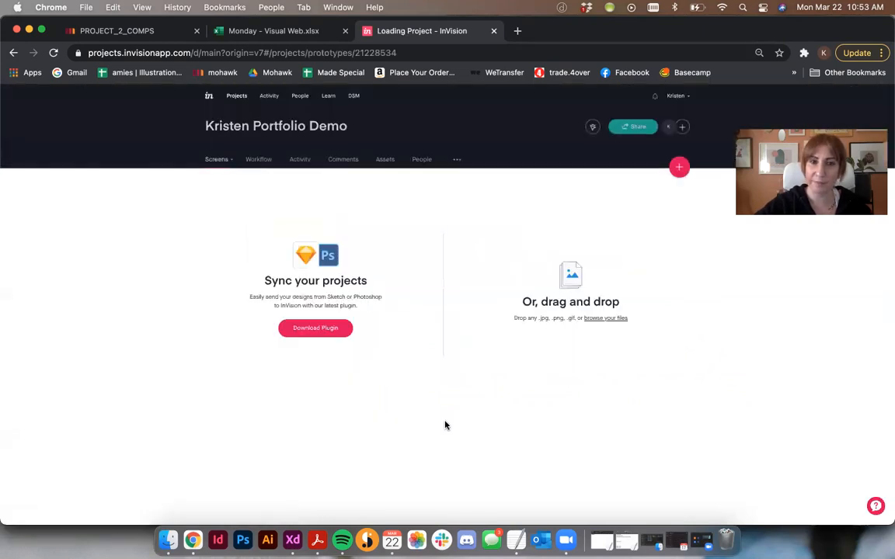
# - Switch to Adobe XD and examine the Wireframe-Demo-Prototype artboards and the options for exporting all artboards
pyautogui.click(292, 540)
pyautogui.press('super+minus')
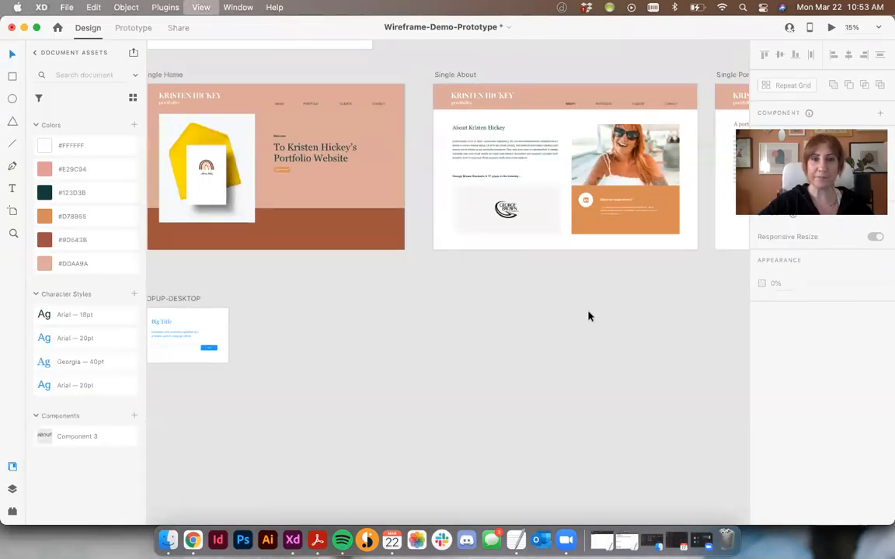
pyautogui.hscroll(-5, 581, 206)
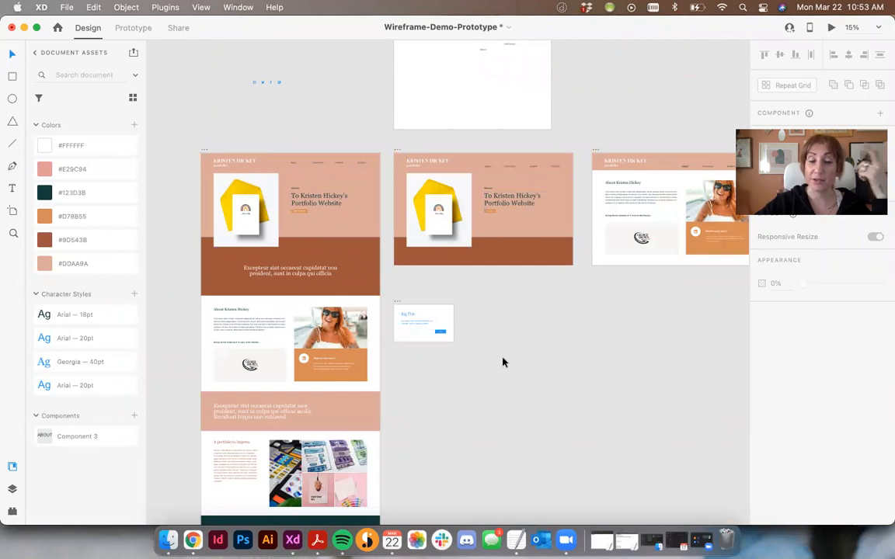
pyautogui.click(60, 7)
pyautogui.moveTo(91, 222)
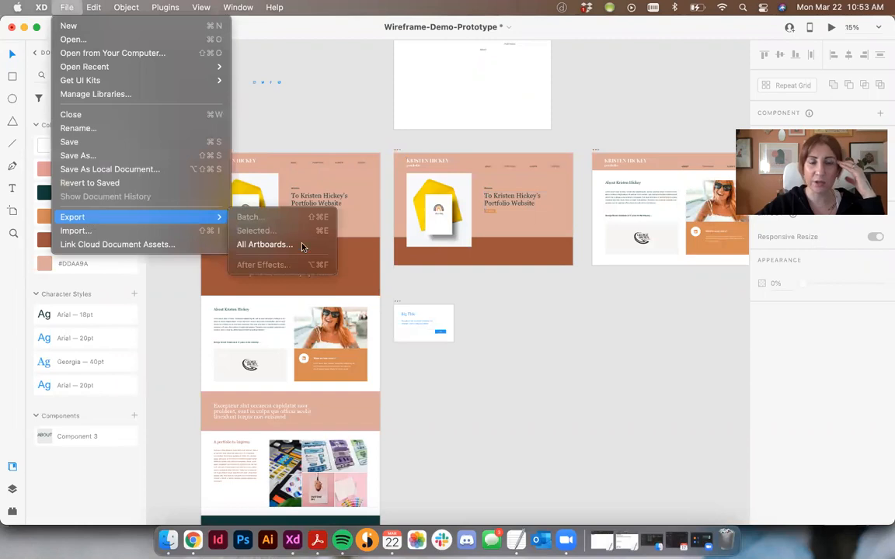
pyautogui.click(533, 340)
pyautogui.scroll(-1, 533, 340)
pyautogui.scroll(1, 533, 340)
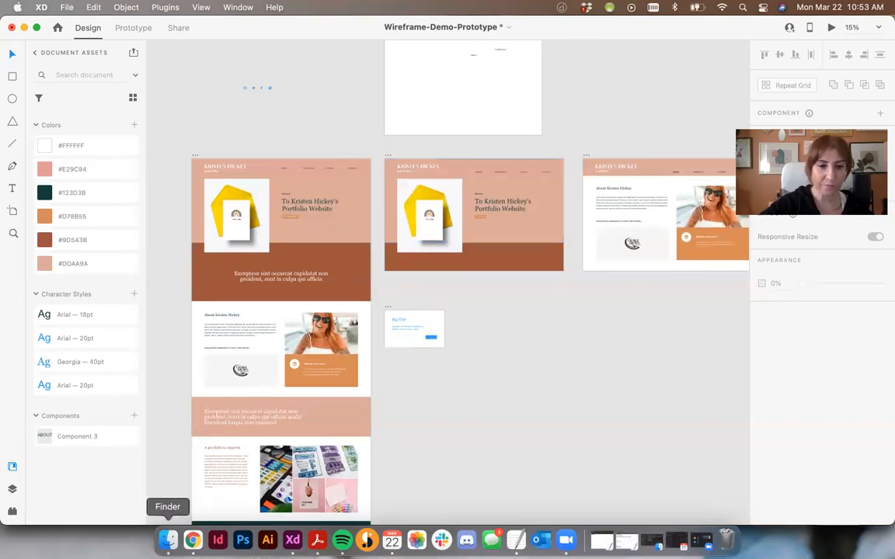
# - Return to the prototype in Chrome and open the _Prototype Demo folder inside the WEEK_11 course folder in Finder
pyautogui.click(193, 540)
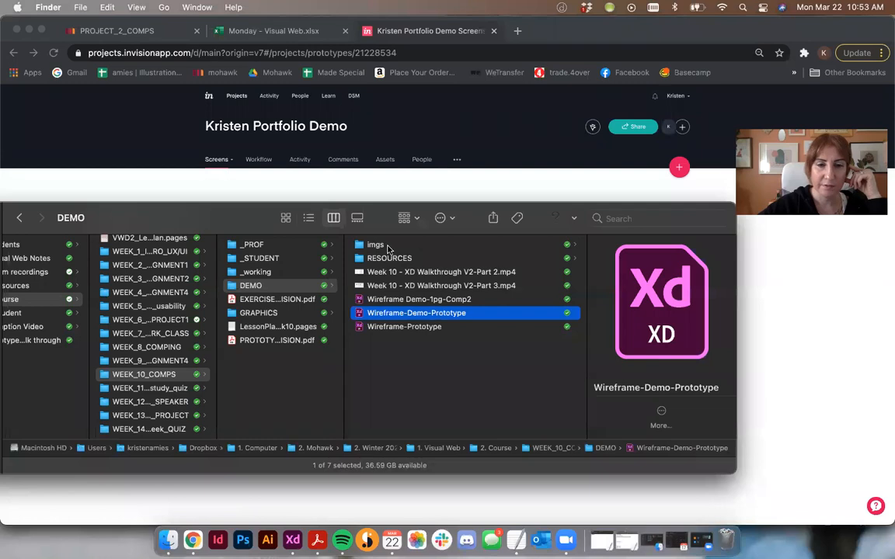
pyautogui.click(396, 260)
pyautogui.hscroll(-5, 350, 327)
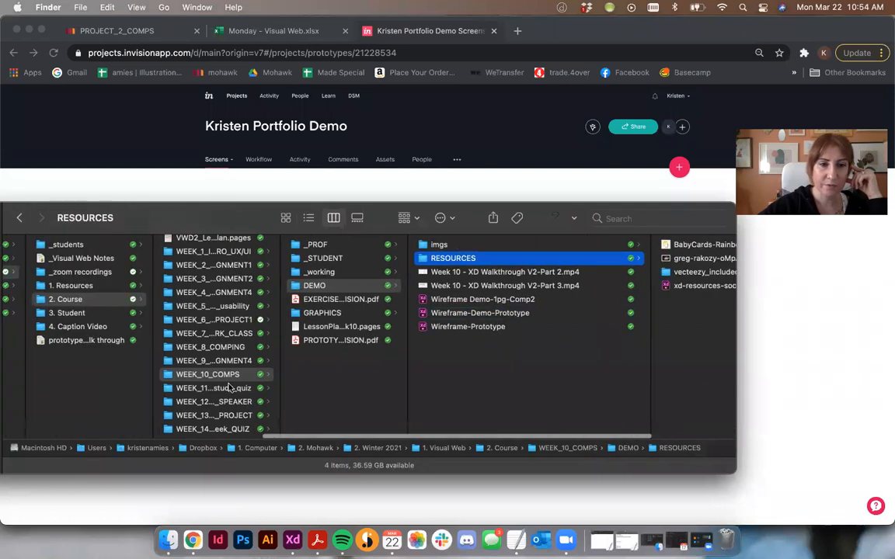
pyautogui.click(210, 388)
pyautogui.click(345, 245)
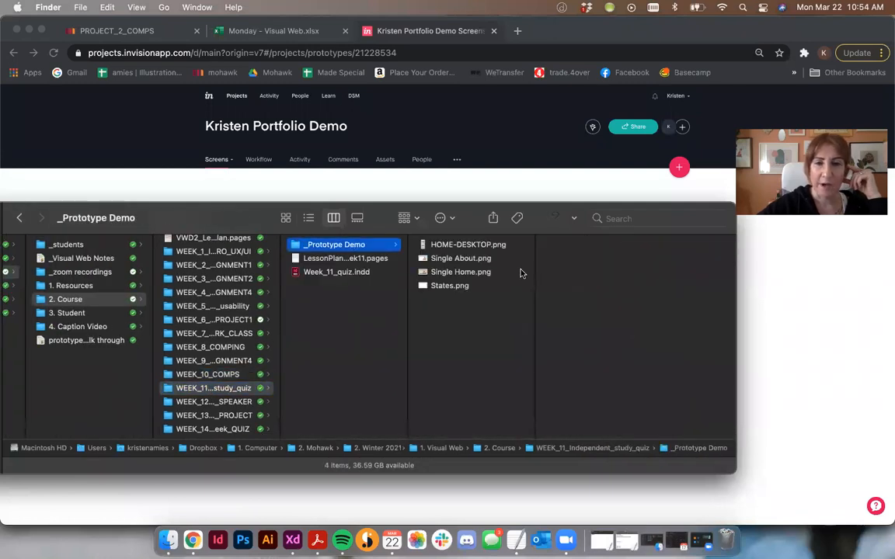
# - Preview the exported images Single Home.png, Single About.png and HOME-DESKTOP.png in the _Prototype Demo folder
pyautogui.moveTo(457, 322); pyautogui.dragTo(446, 235)
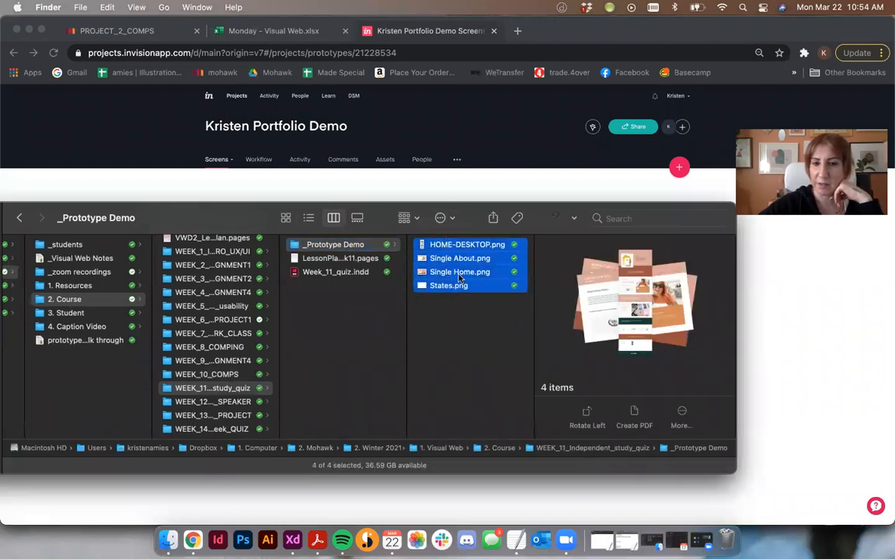
pyautogui.click(477, 340)
pyautogui.click(460, 272)
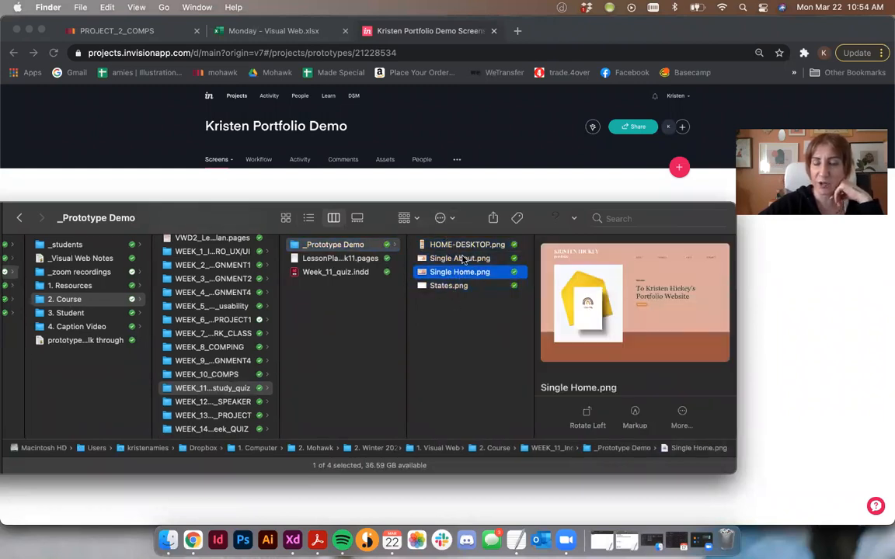
pyautogui.click(463, 259)
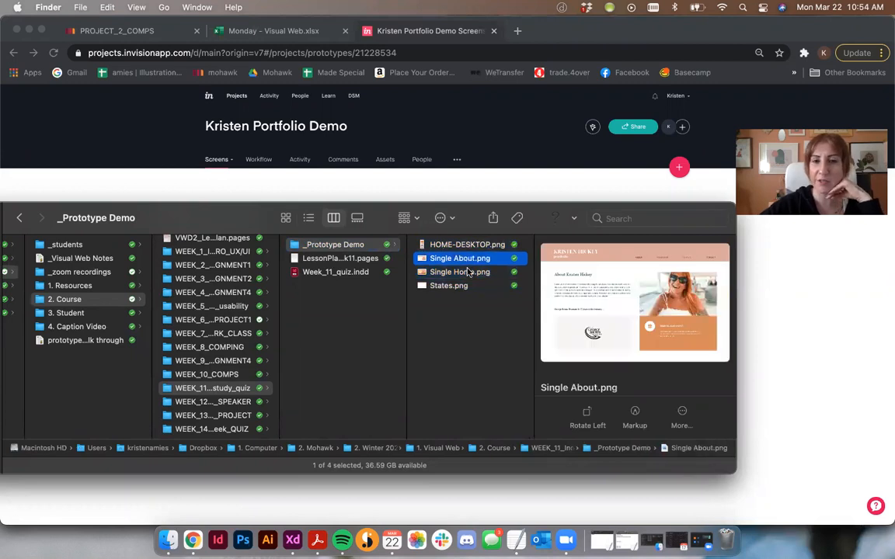
pyautogui.click(469, 272)
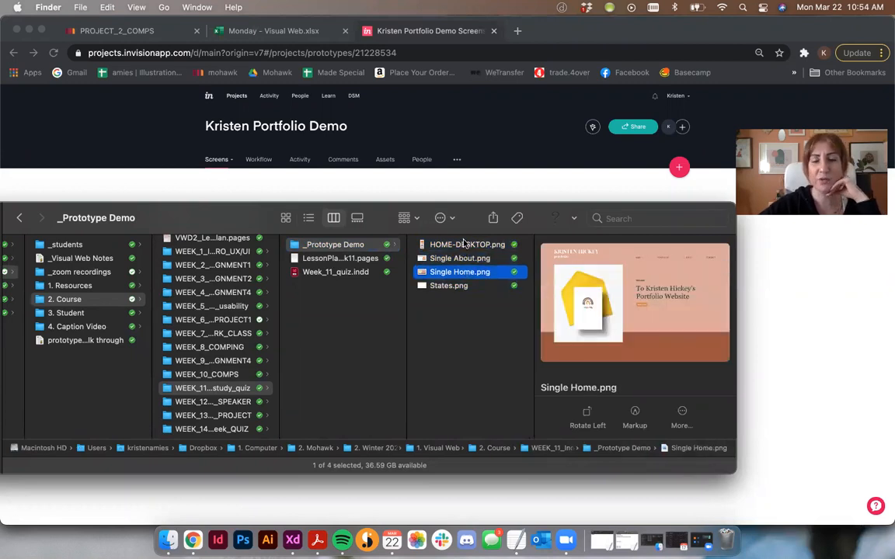
pyautogui.click(467, 245)
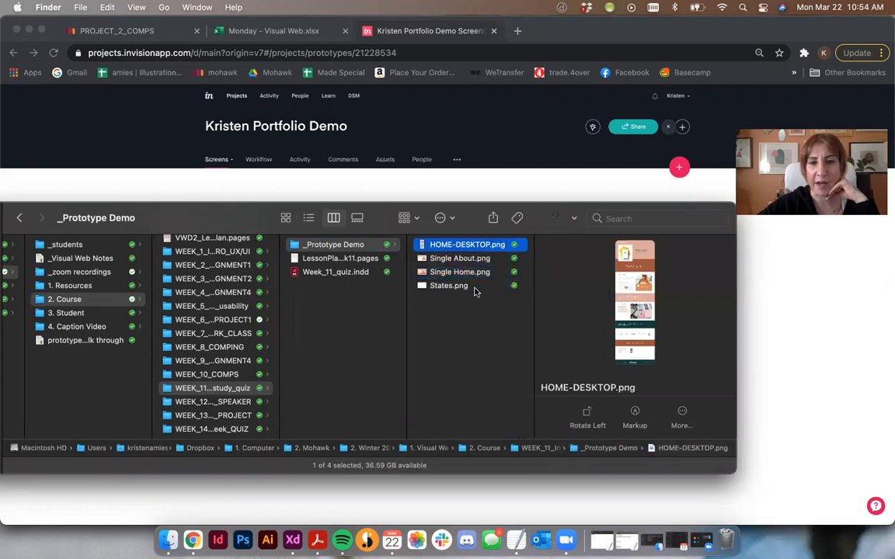
# - Upload HOME-DESKTOP.png from the _Prototype Demo folder as a screen of the new prototype
pyautogui.click(446, 218)
pyautogui.press('Escape')
pyautogui.moveTo(160, 210); pyautogui.dragTo(192, 374)
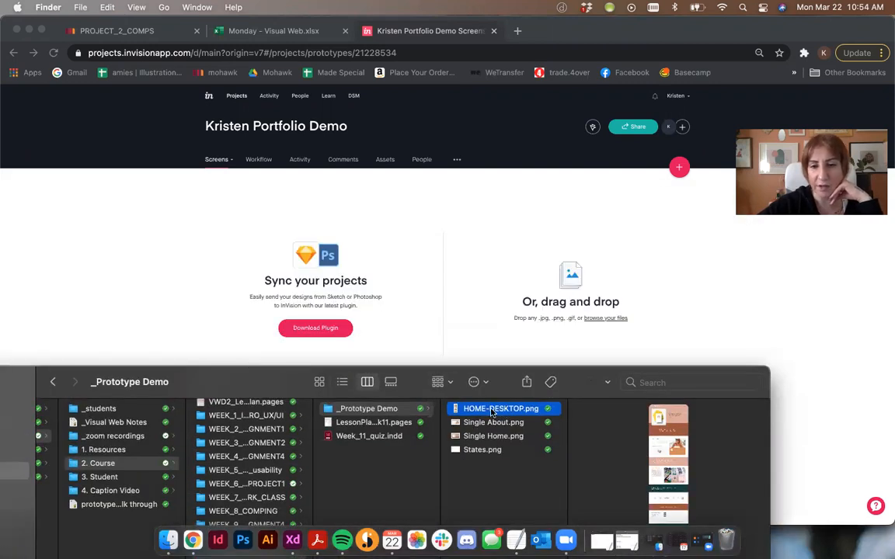
pyautogui.moveTo(482, 414); pyautogui.dragTo(564, 282)
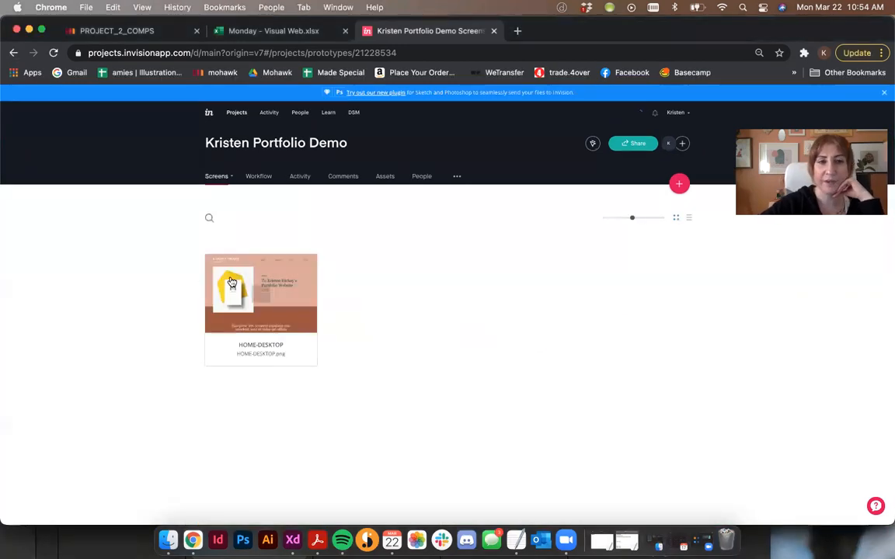
# - Open the HOME-DESKTOP screen in preview and postpone the plugin reminder banner
pyautogui.click(230, 281)
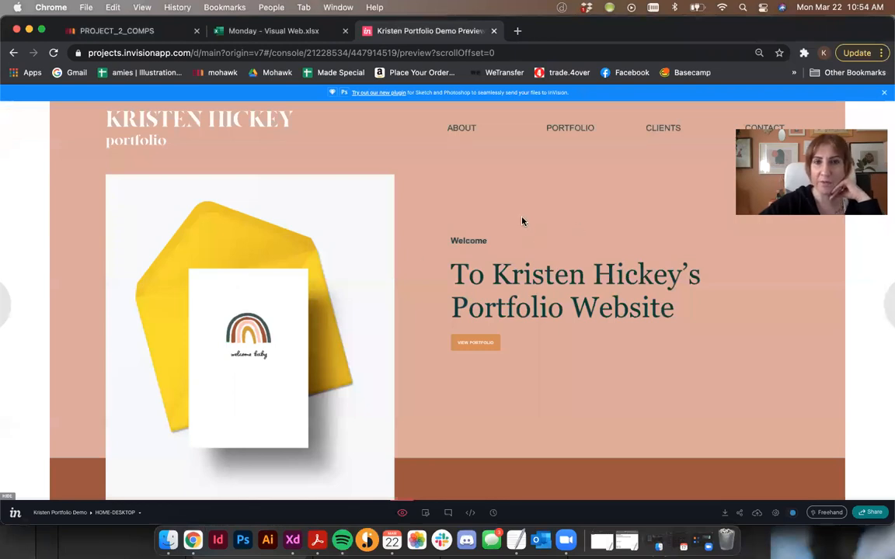
pyautogui.press('super+minus')
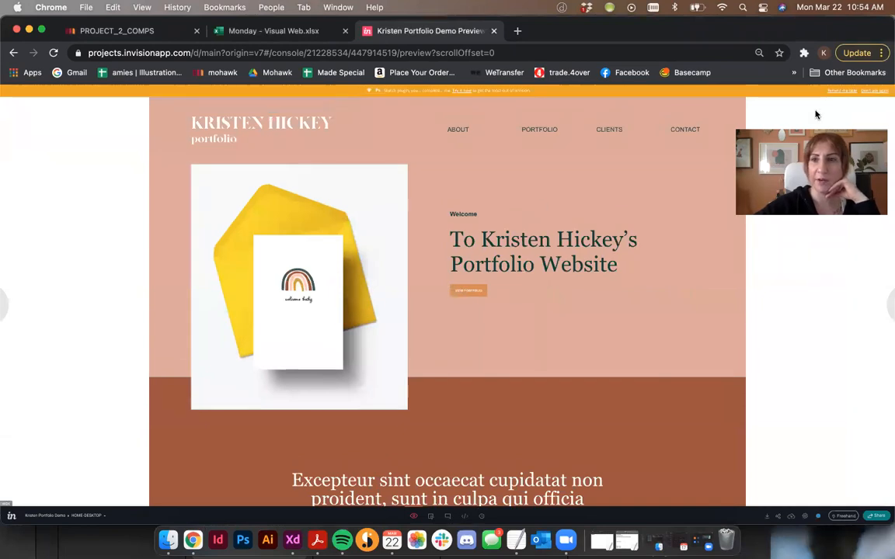
pyautogui.click(843, 91)
pyautogui.press('super+plus')
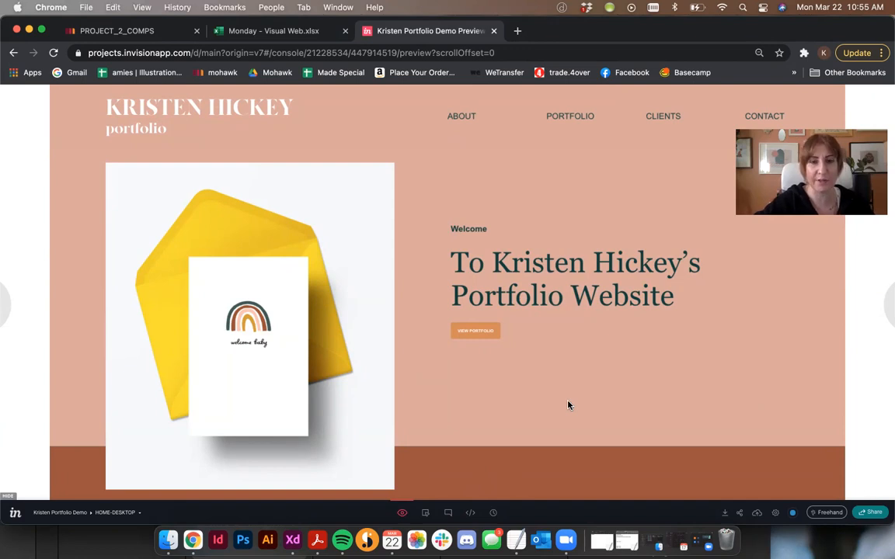
# - In build mode, draw a hotspot over the ABOUT navigation link and link it to another point on this screen
pyautogui.click(426, 513)
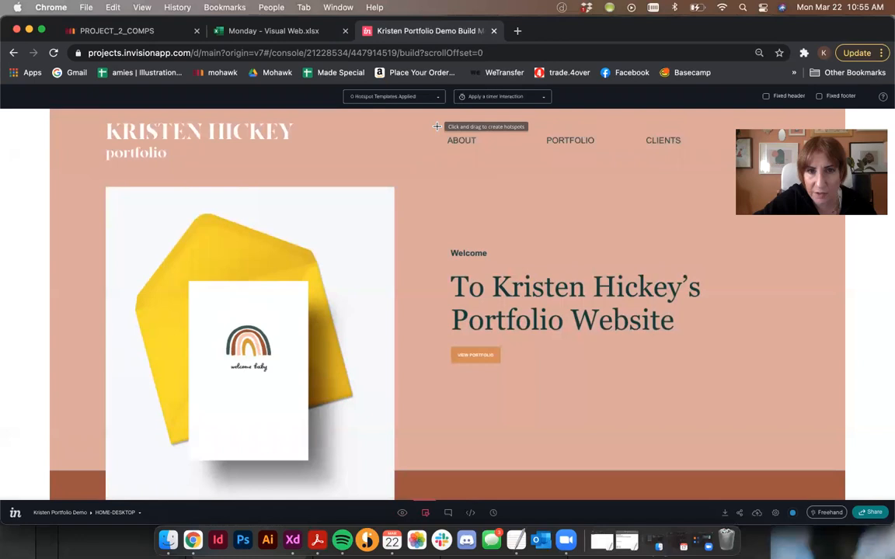
pyautogui.moveTo(437, 125); pyautogui.dragTo(487, 157)
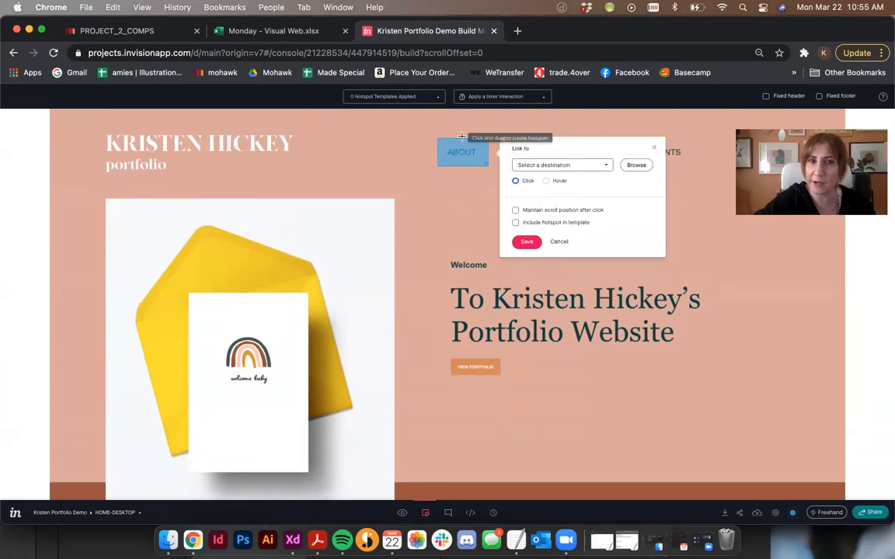
pyautogui.click(553, 169)
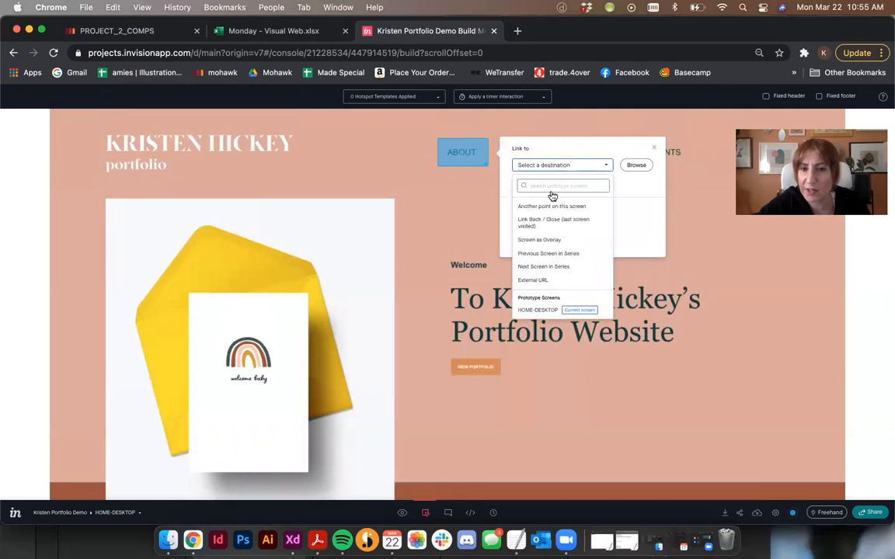
pyautogui.moveTo(542, 312)
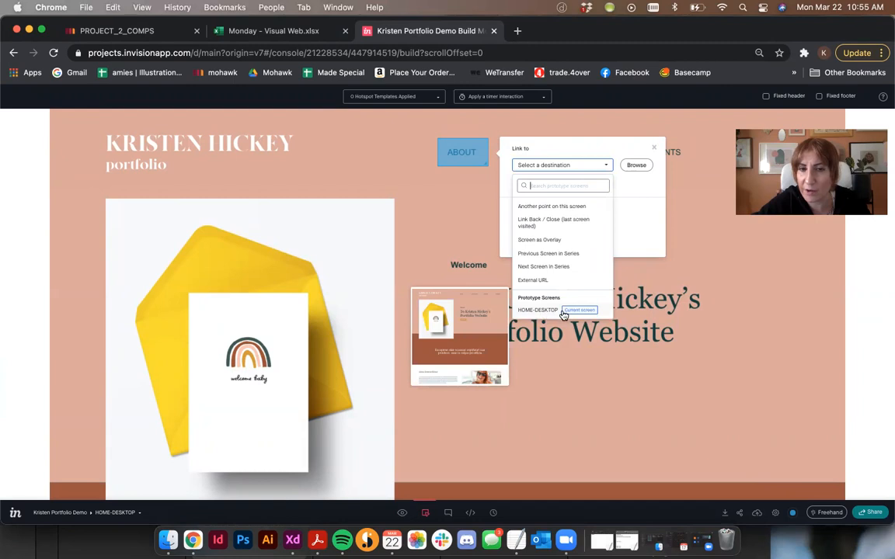
pyautogui.click(542, 207)
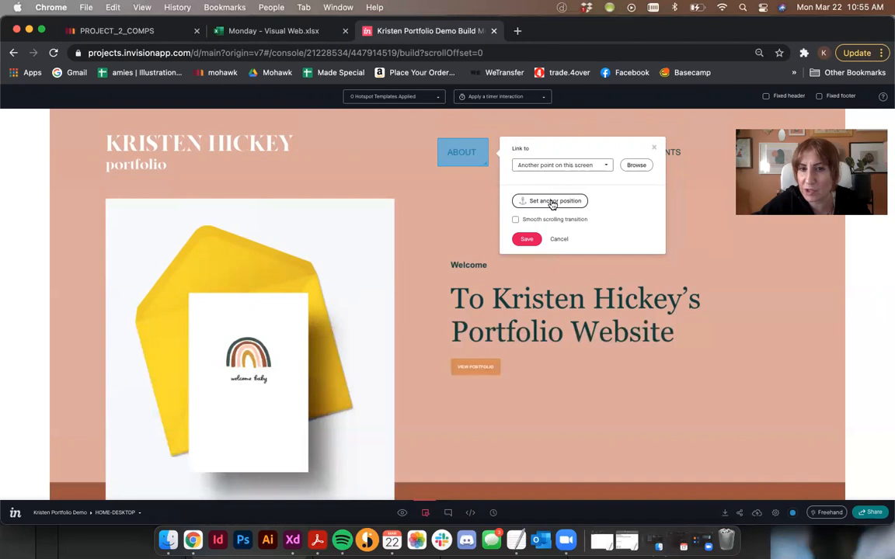
# - Anchor the ABOUT hotspot at the start of the white About section, about 1530 px, enable smooth scrolling transition and save it
pyautogui.click(552, 202)
pyautogui.scroll(-3, 441, 198)
pyautogui.scroll(-1, 440, 200)
pyautogui.scroll(4, 440, 200)
pyautogui.scroll(-8, 440, 200)
pyautogui.scroll(-1, 440, 200)
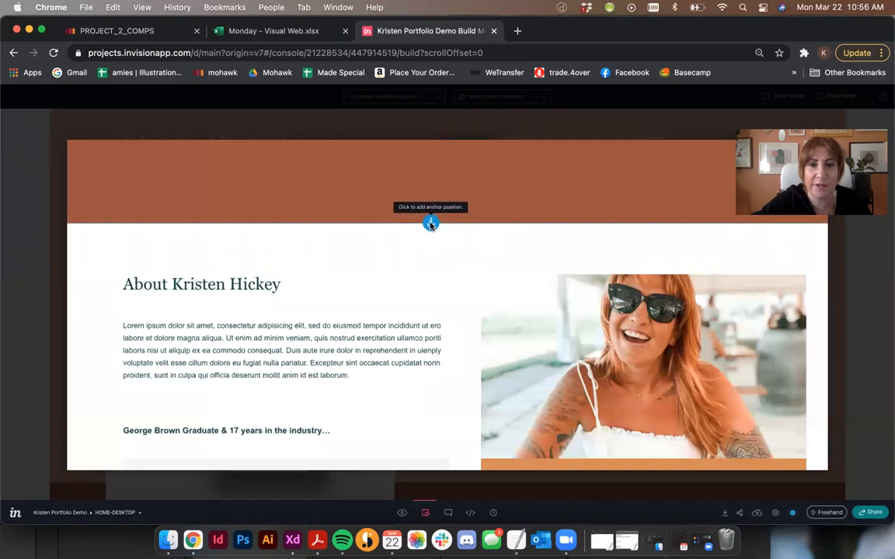
pyautogui.click(430, 224)
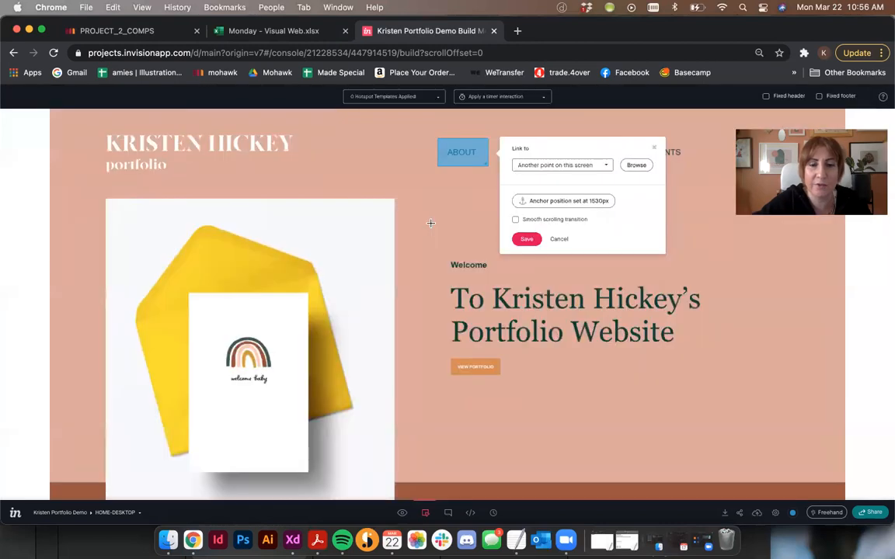
pyautogui.click(515, 221)
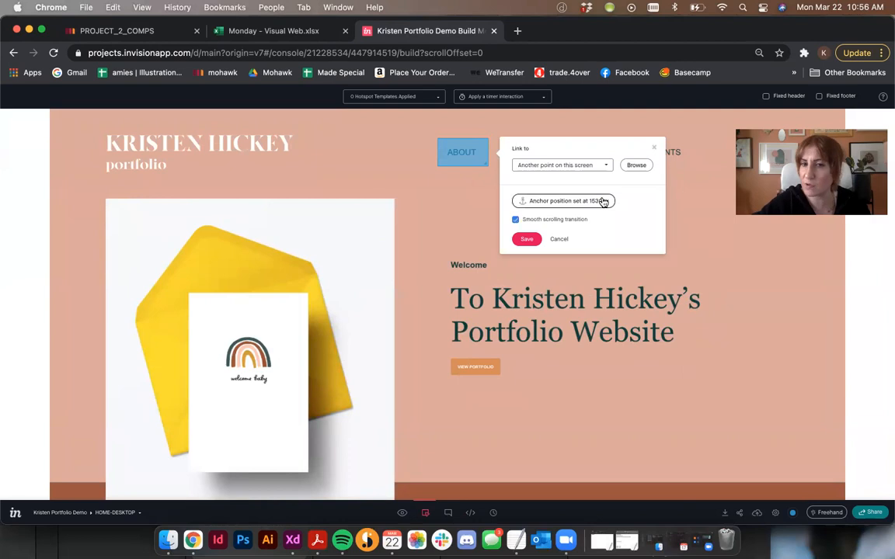
pyautogui.click(526, 239)
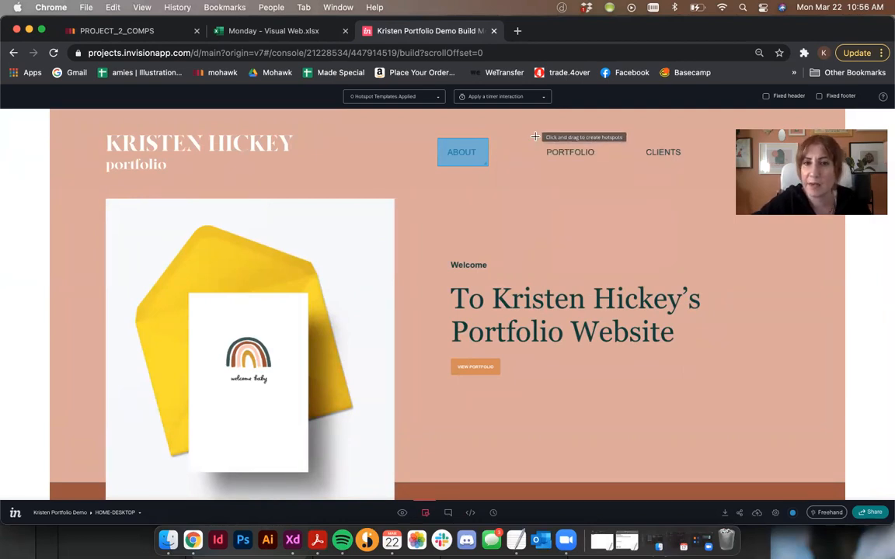
# - Draw a hotspot over the PORTFOLIO navigation link and link it to another point on this screen
pyautogui.moveTo(535, 139); pyautogui.dragTo(607, 169)
pyautogui.click(676, 168)
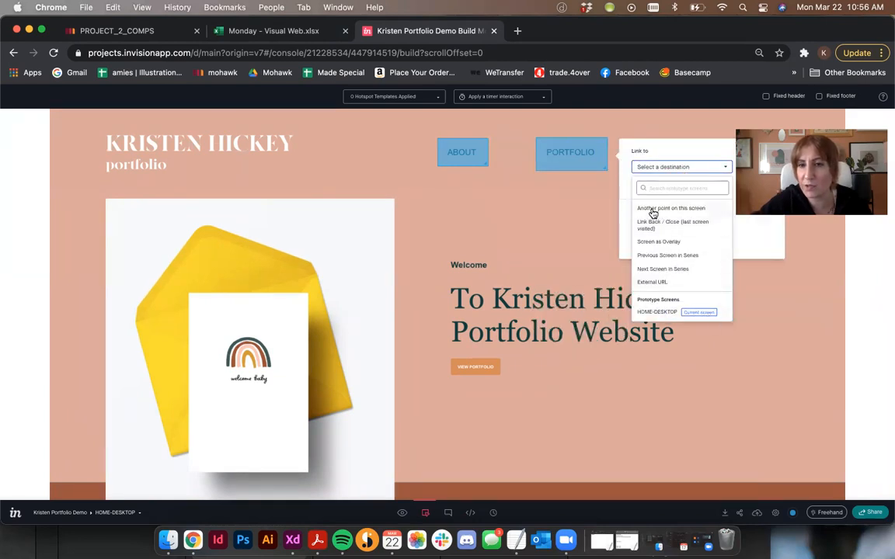
pyautogui.click(653, 210)
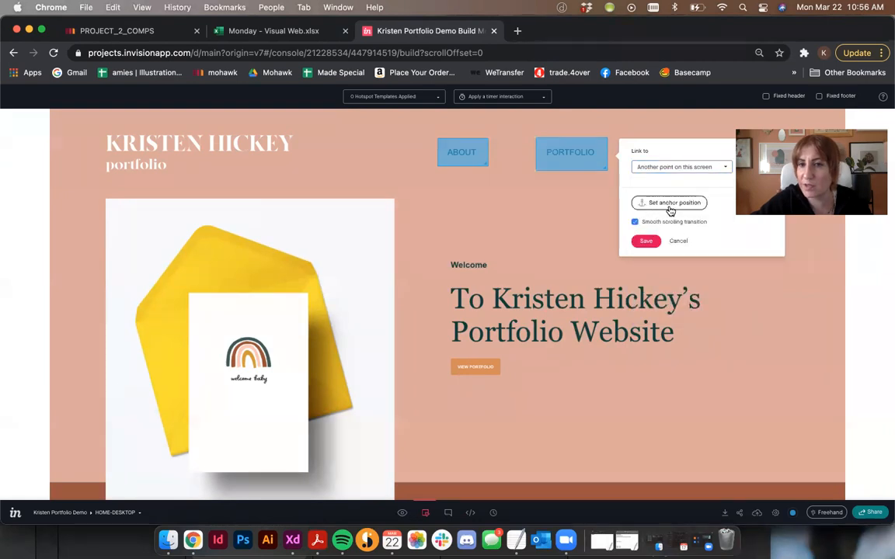
# - Anchor the PORTFOLIO hotspot at the start of the white portfolio section, about 2982 px, with smooth scrolling transition, and save it
pyautogui.click(670, 203)
pyautogui.scroll(-20, 575, 232)
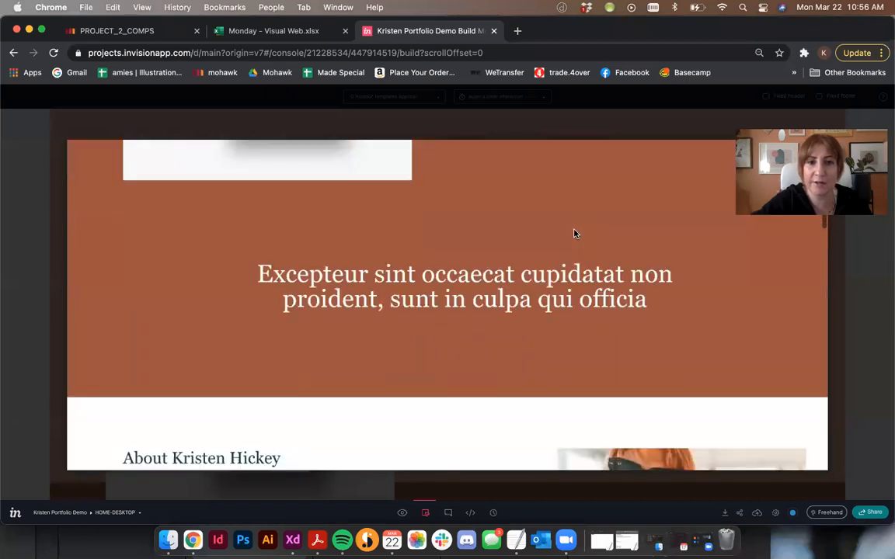
pyautogui.scroll(-5, 575, 233)
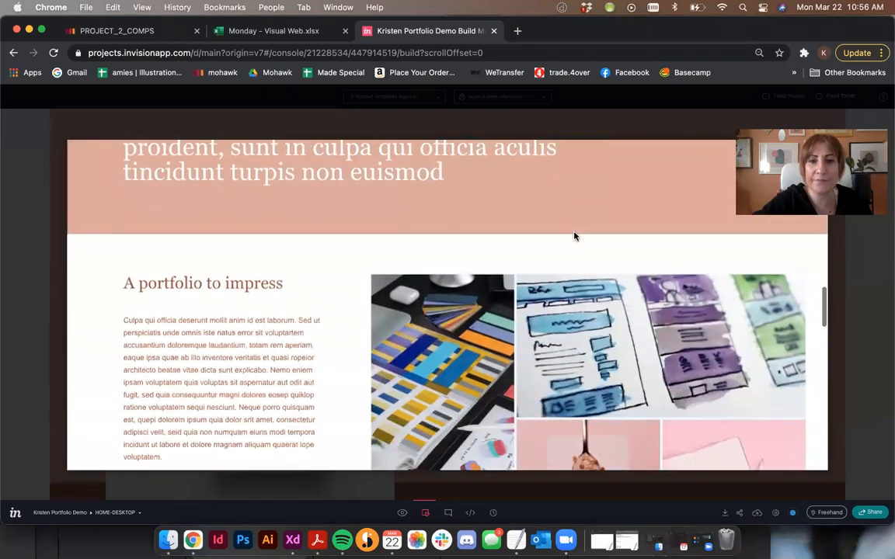
pyautogui.click(567, 234)
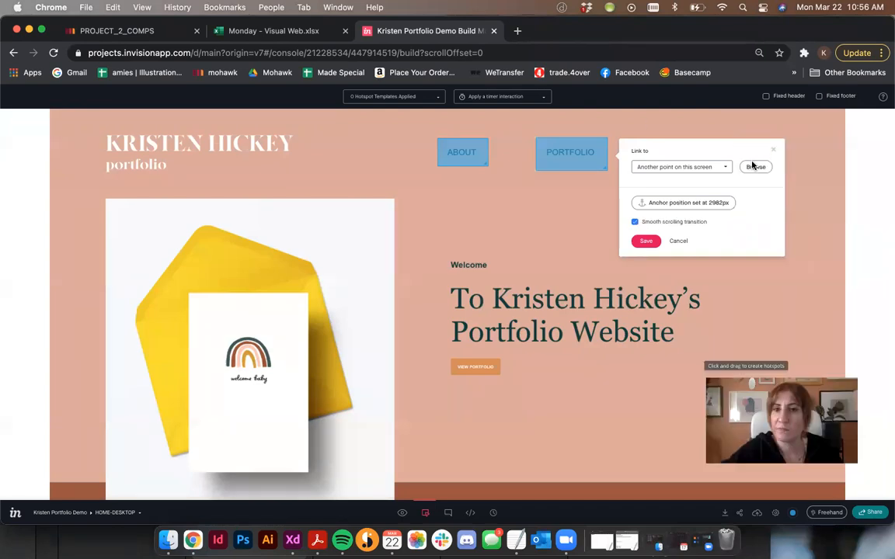
pyautogui.click(645, 243)
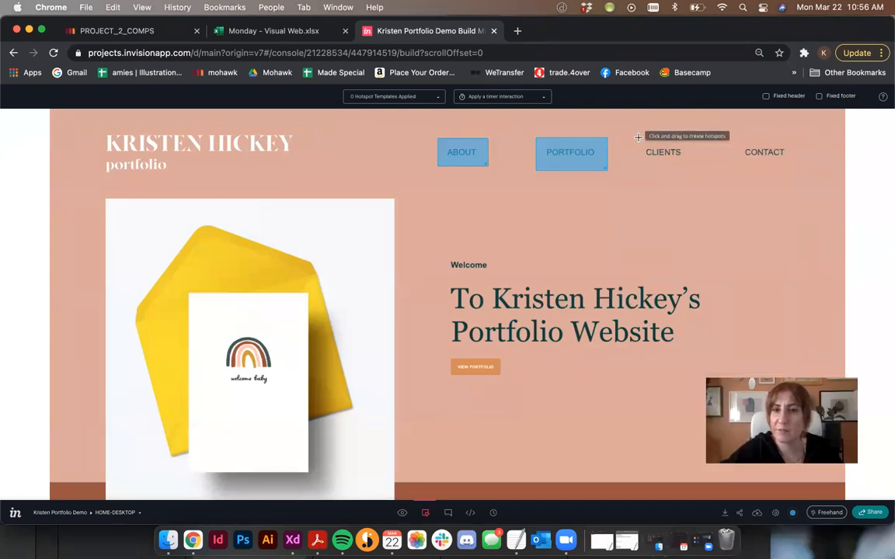
# - Draw a hotspot over the CLIENTS navigation link and link it to another point on this screen
pyautogui.moveTo(666, 164); pyautogui.dragTo(693, 171)
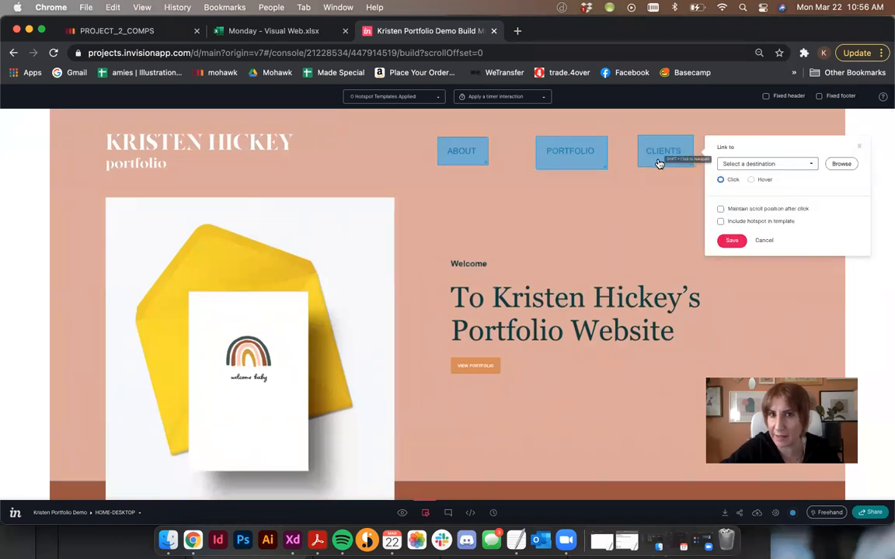
pyautogui.click(726, 162)
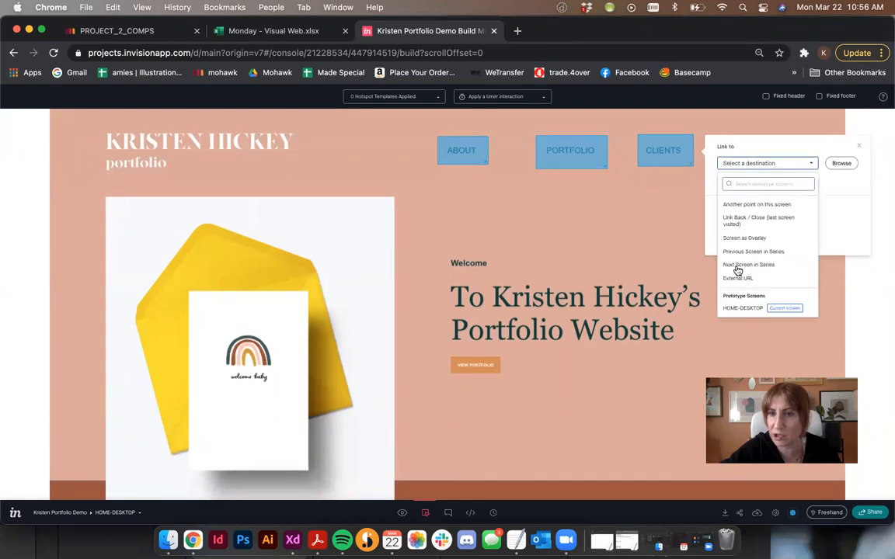
pyautogui.click(744, 204)
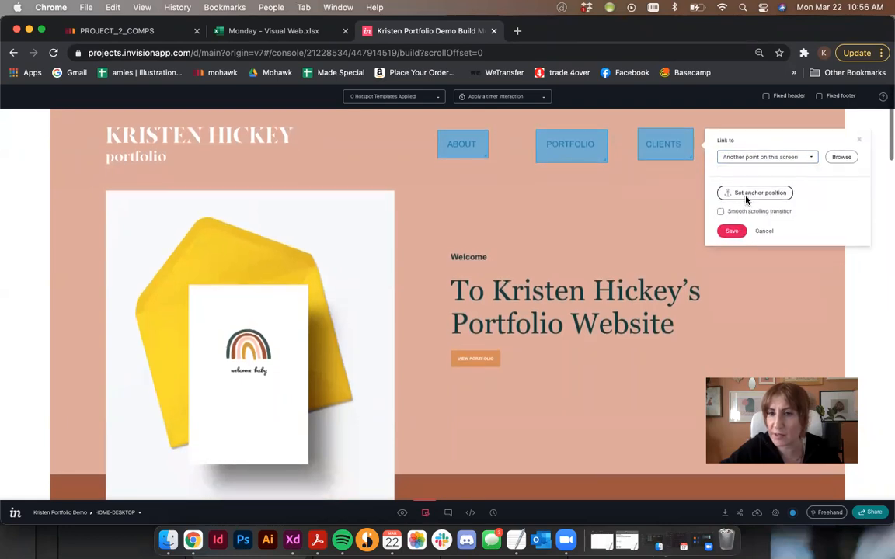
# - Anchor the CLIENTS hotspot at the start of the white client logos section, about 4275 px, and save it
pyautogui.click(746, 200)
pyautogui.scroll(-10, 565, 201)
pyautogui.scroll(-15, 565, 201)
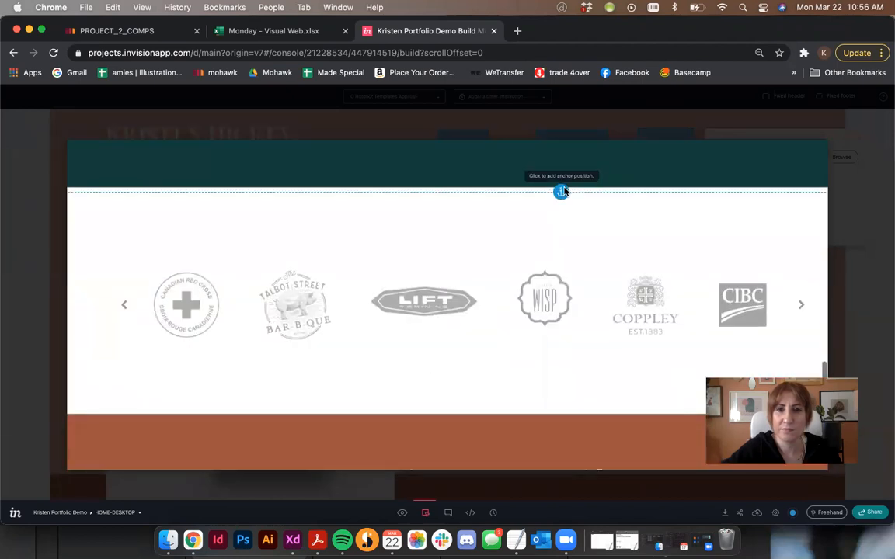
pyautogui.click(562, 190)
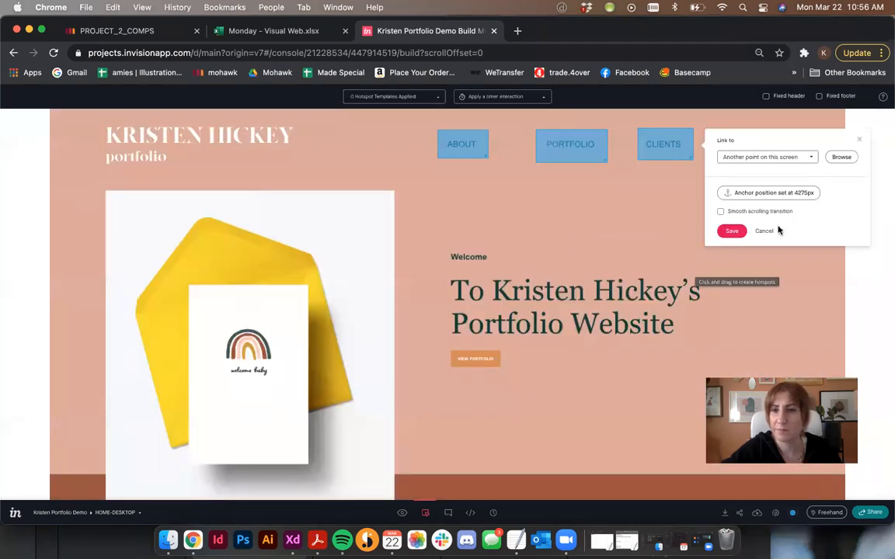
pyautogui.click(730, 232)
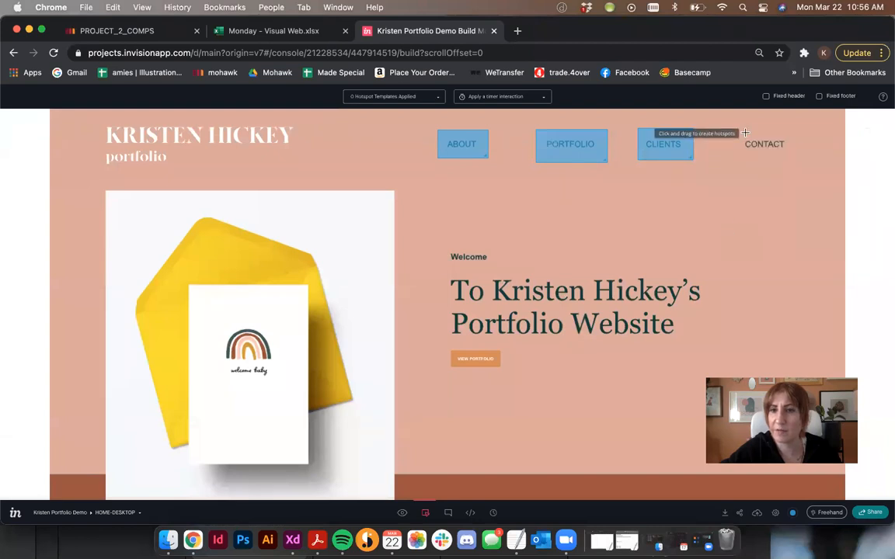
# - Draw a hotspot over the CONTACT navigation link and link it to another point on this screen
pyautogui.moveTo(766, 162); pyautogui.dragTo(794, 160)
pyautogui.click(639, 171)
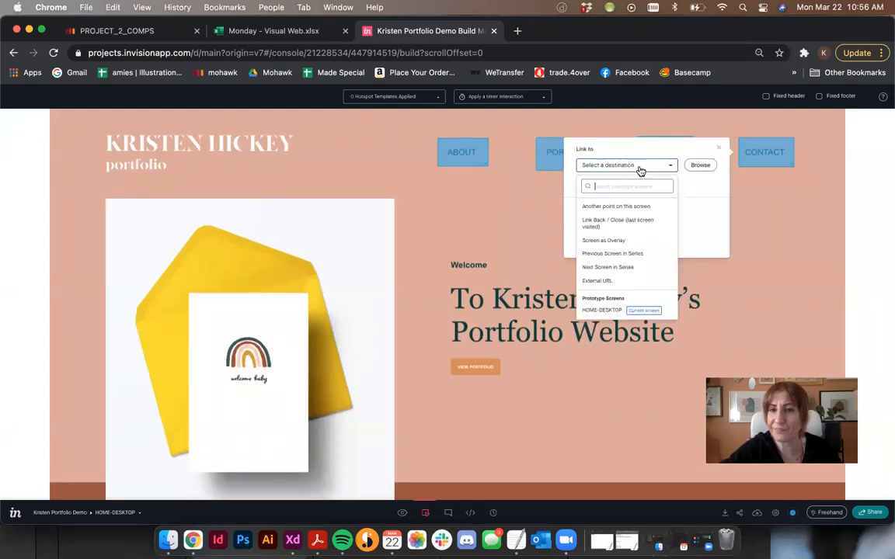
pyautogui.click(607, 207)
# - Anchor the CONTACT hotspot at the start of the white contact form section, about 5137 px, with smooth scrolling transition, and save it
pyautogui.click(609, 201)
pyautogui.scroll(-15, 442, 184)
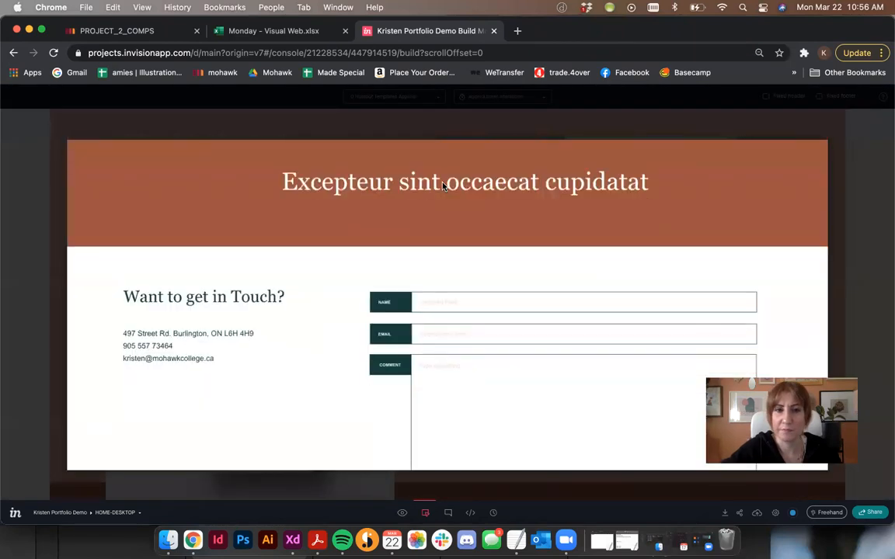
pyautogui.click(445, 185)
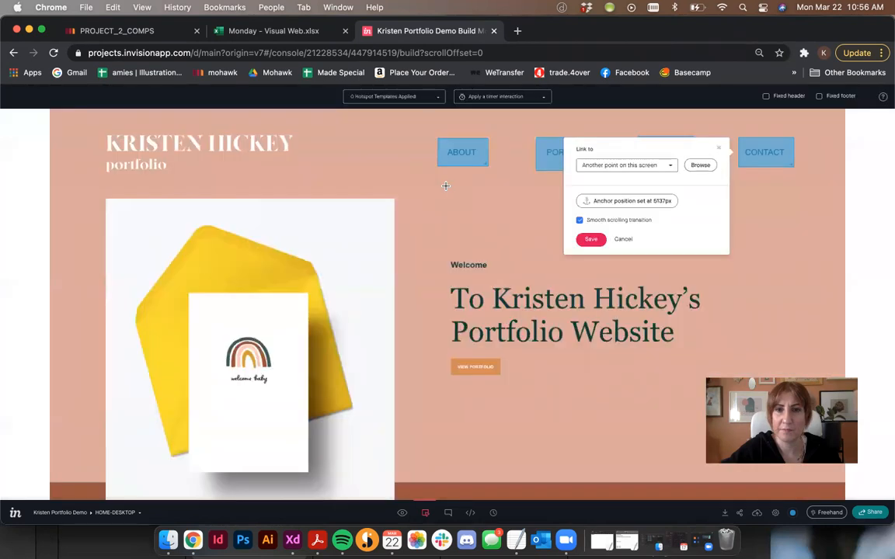
pyautogui.click(591, 239)
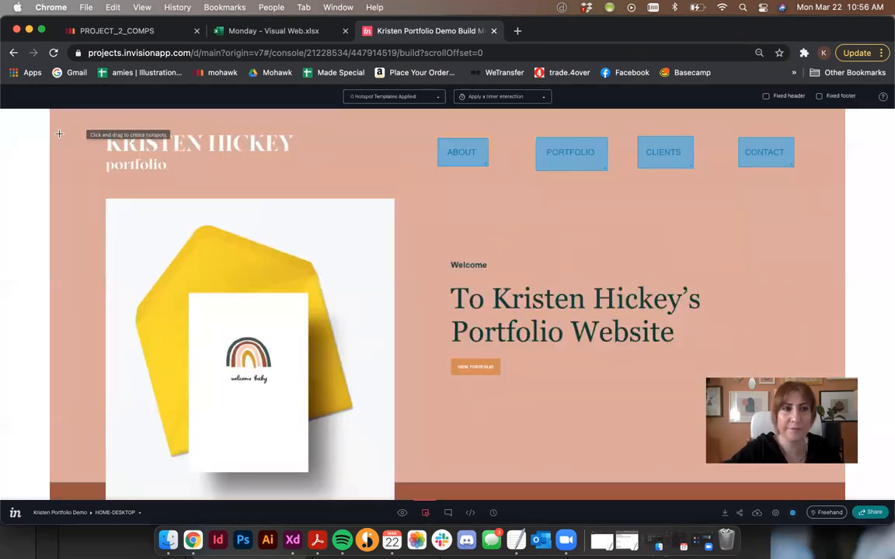
# - Draw a hotspot over the site logo in the header and link it to another point on this screen
pyautogui.moveTo(158, 175); pyautogui.dragTo(303, 182)
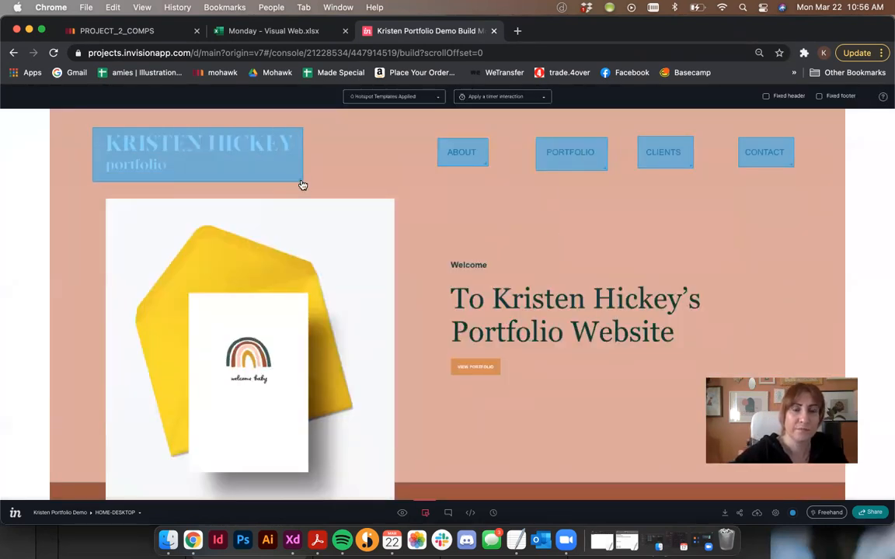
pyautogui.click(343, 173)
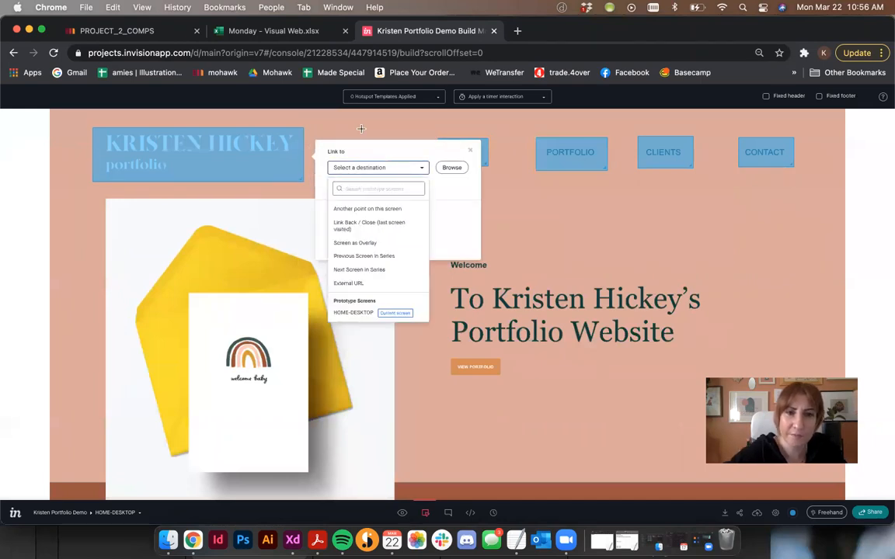
pyautogui.click(393, 210)
# - Anchor the logo hotspot near the page's beginning, about 165 px, enable smooth scrolling transition and save it
pyautogui.click(346, 198)
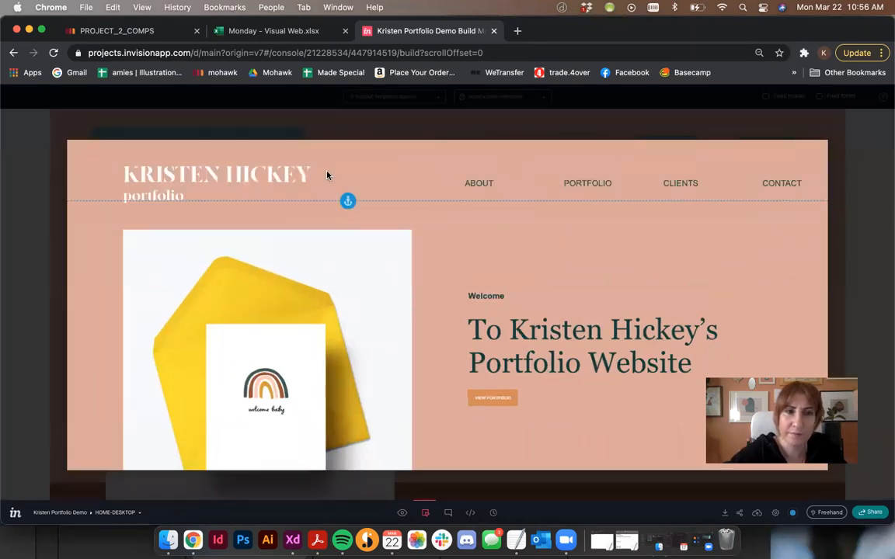
pyautogui.click(300, 142)
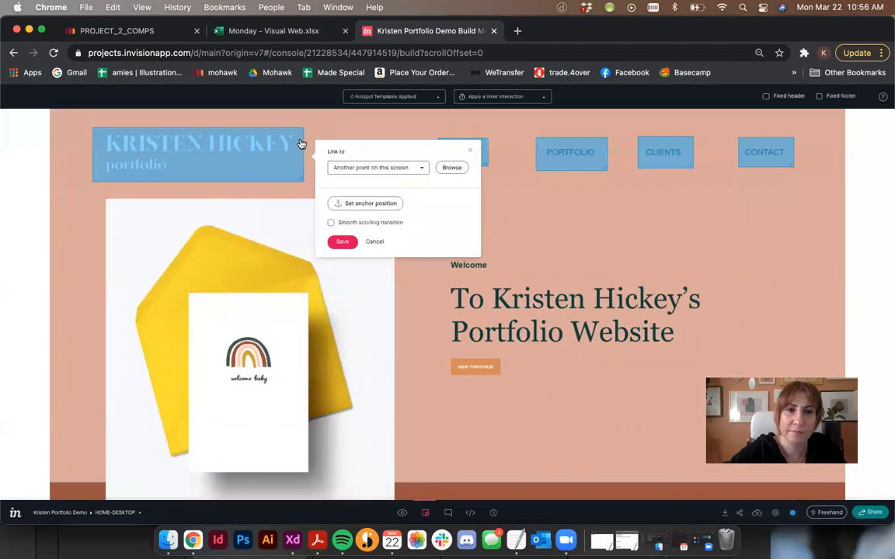
pyautogui.click(342, 245)
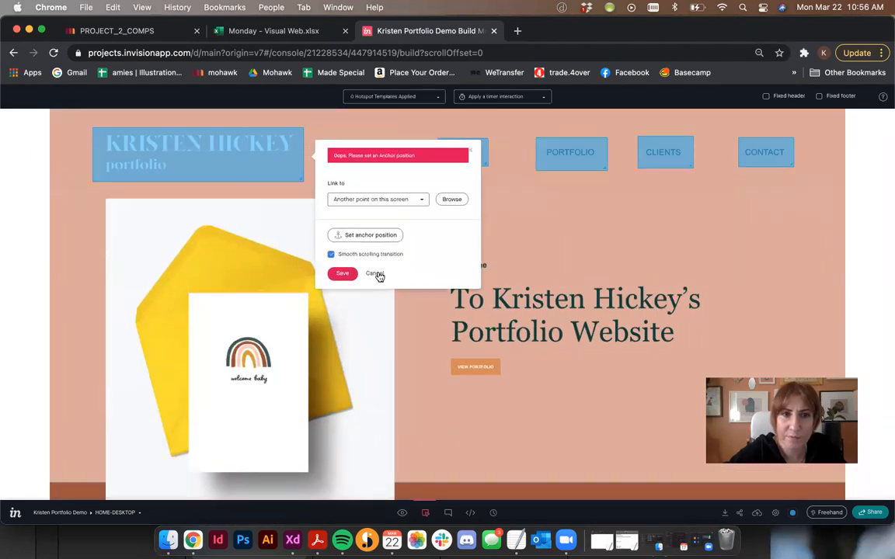
pyautogui.click(339, 236)
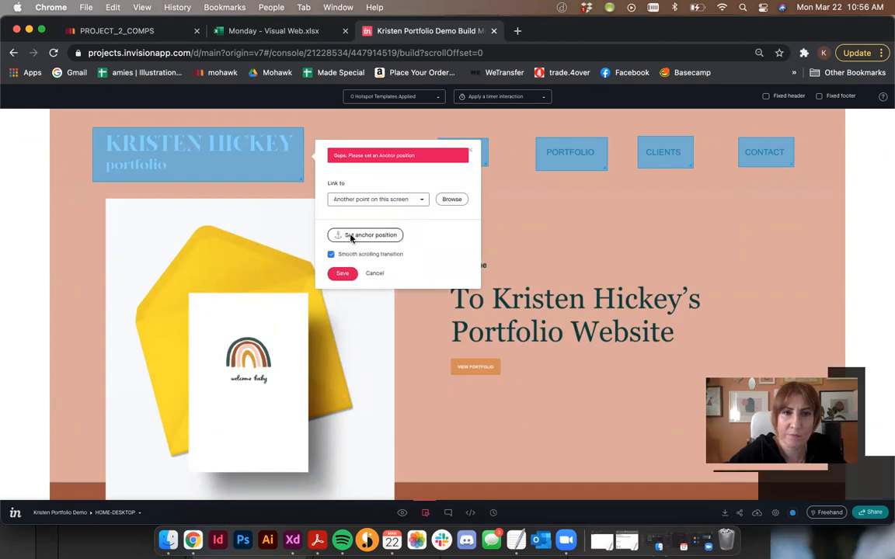
pyautogui.click(318, 208)
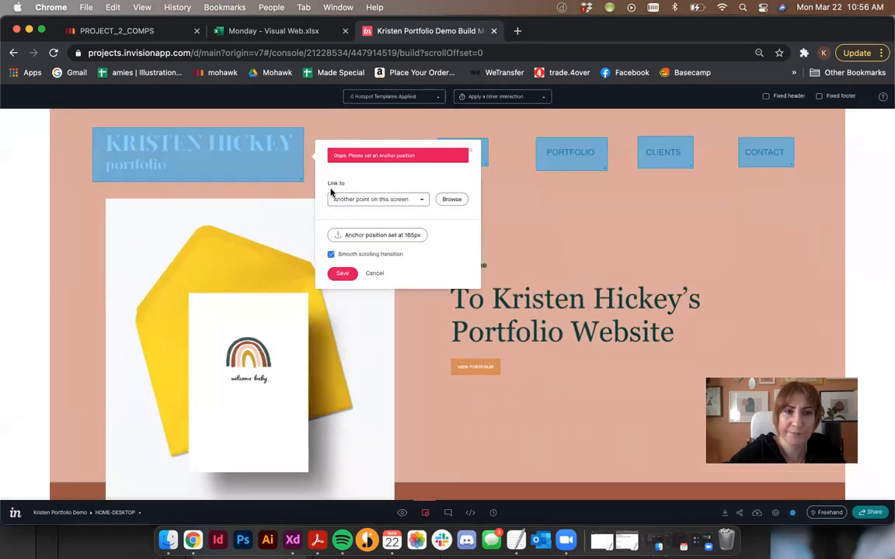
pyautogui.click(342, 274)
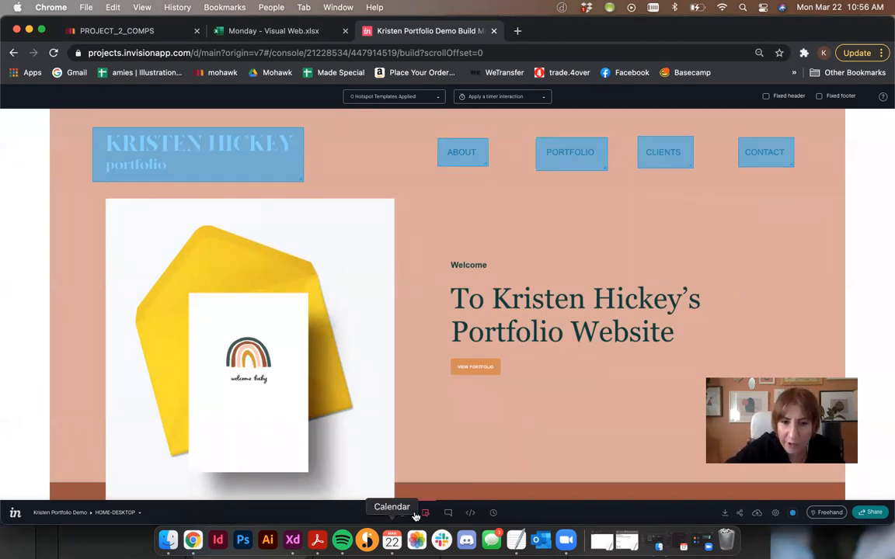
# - Preview the prototype and test the ABOUT, PORTFOLIO and CLIENTS links, returning to the page's beginning after each
pyautogui.click(402, 515)
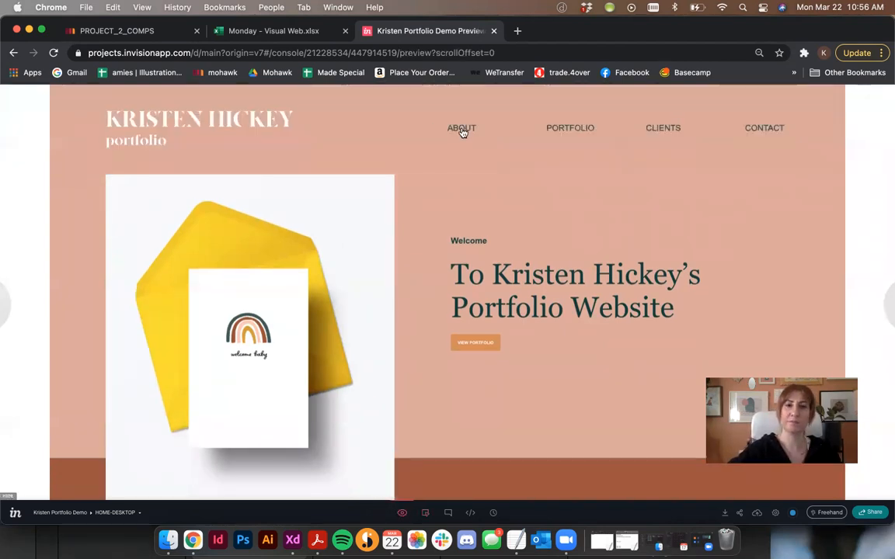
pyautogui.click(461, 129)
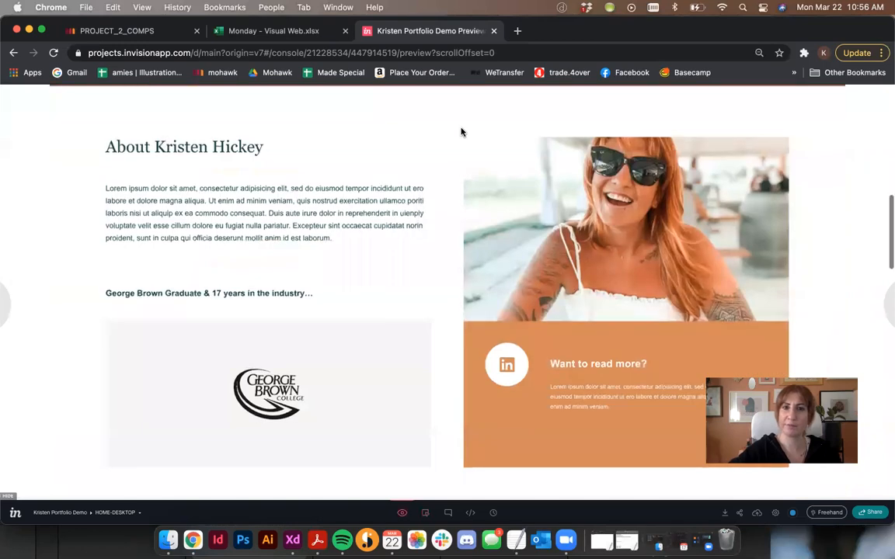
pyautogui.scroll(10, 462, 132)
pyautogui.click(568, 128)
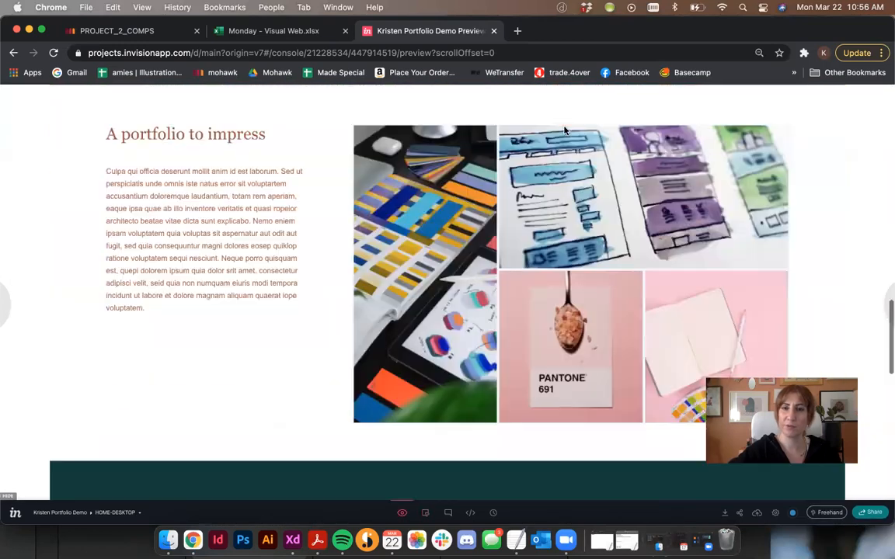
pyautogui.scroll(10, 565, 130)
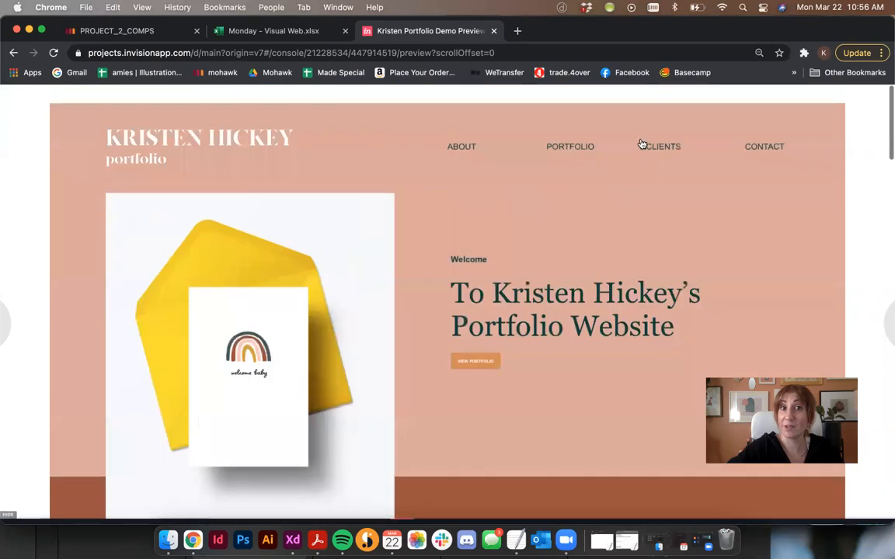
pyautogui.click(665, 127)
pyautogui.scroll(10, 529, 179)
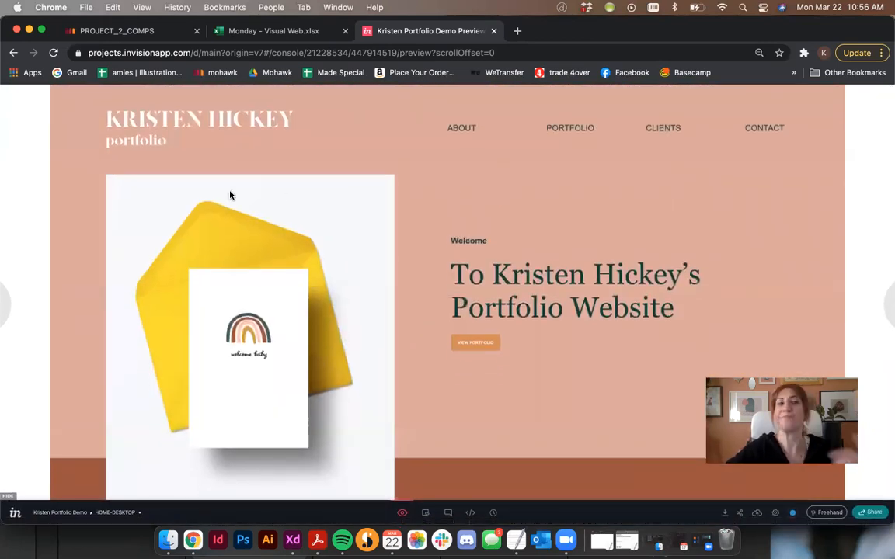
# - In build mode, enable a fixed header and extend it to 175 px so it covers the logo and navigation links
pyautogui.click(425, 514)
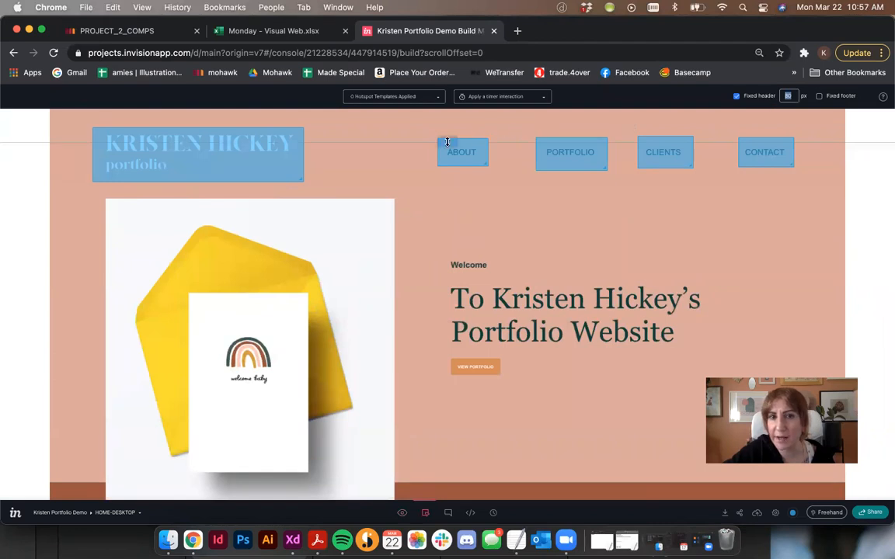
pyautogui.moveTo(442, 143); pyautogui.dragTo(442, 181)
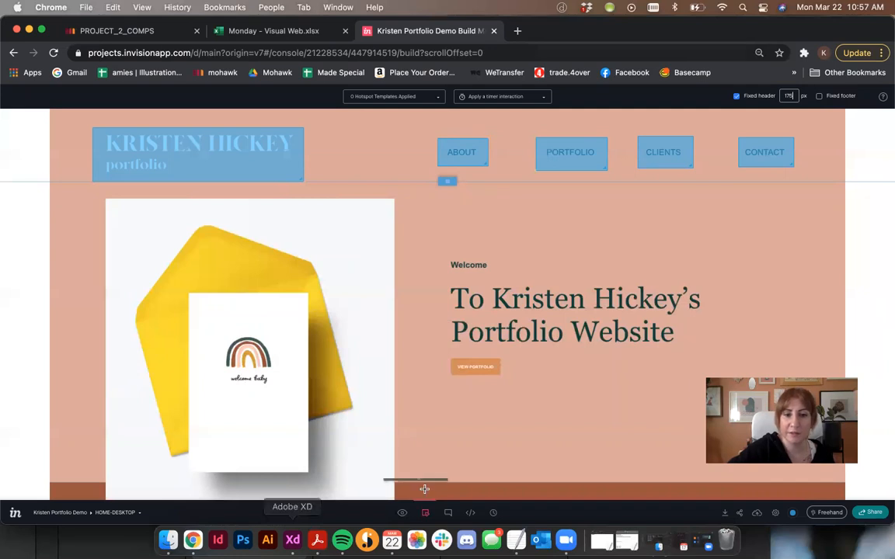
# - Preview the prototype with the fixed header and test the PORTFOLIO, CLIENTS, CONTACT and logo hotspots
pyautogui.click(401, 513)
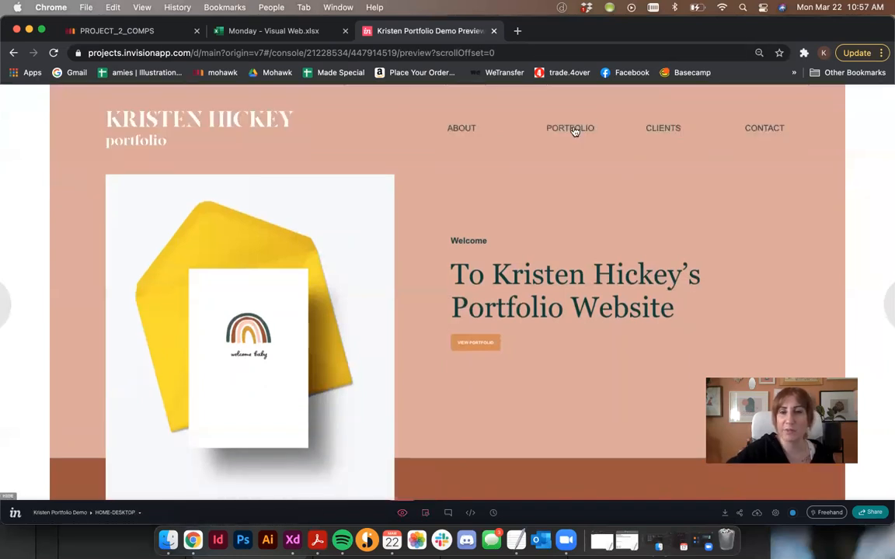
pyautogui.click(574, 131)
pyautogui.click(661, 132)
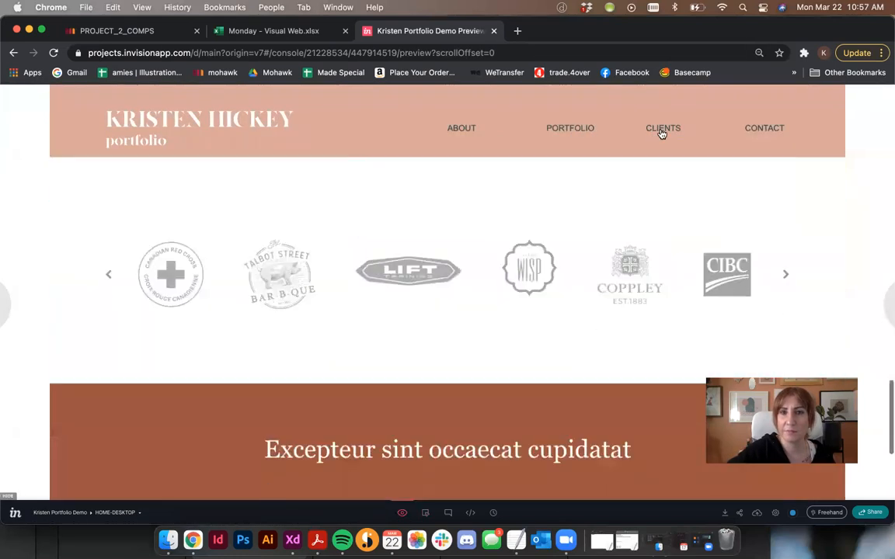
pyautogui.click(759, 131)
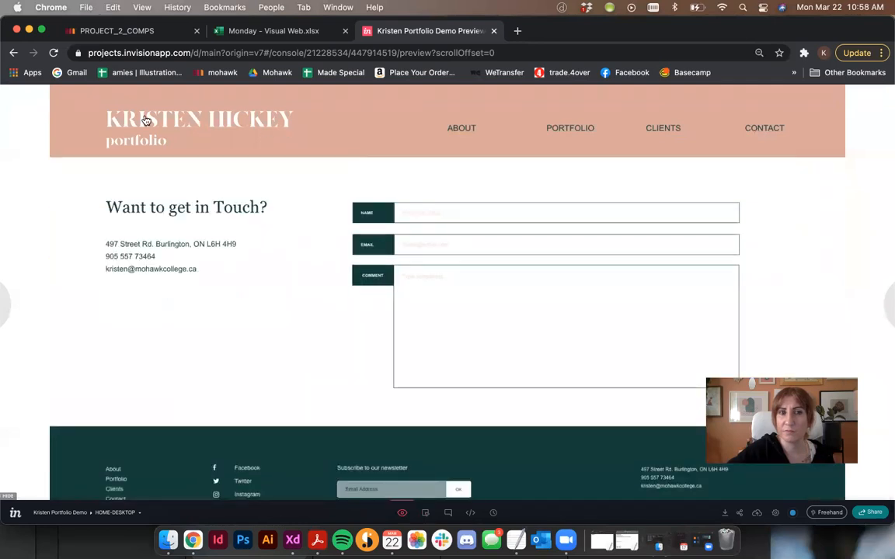
pyautogui.click(145, 120)
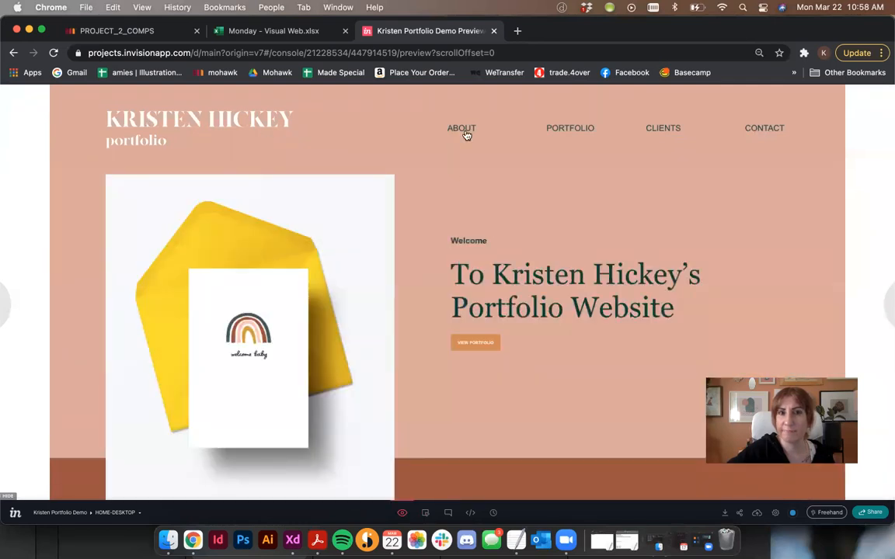